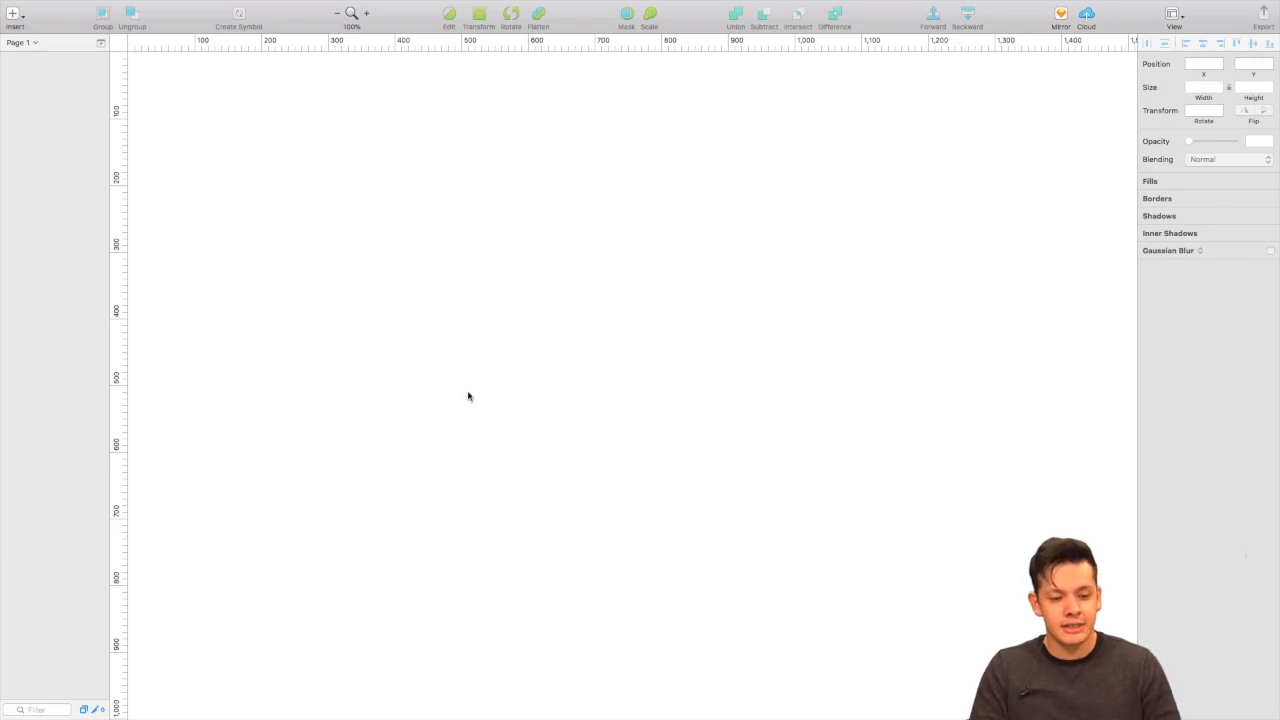
Insert an artboard using the iPhone SE preset at 320 × 568.
click(12, 14)
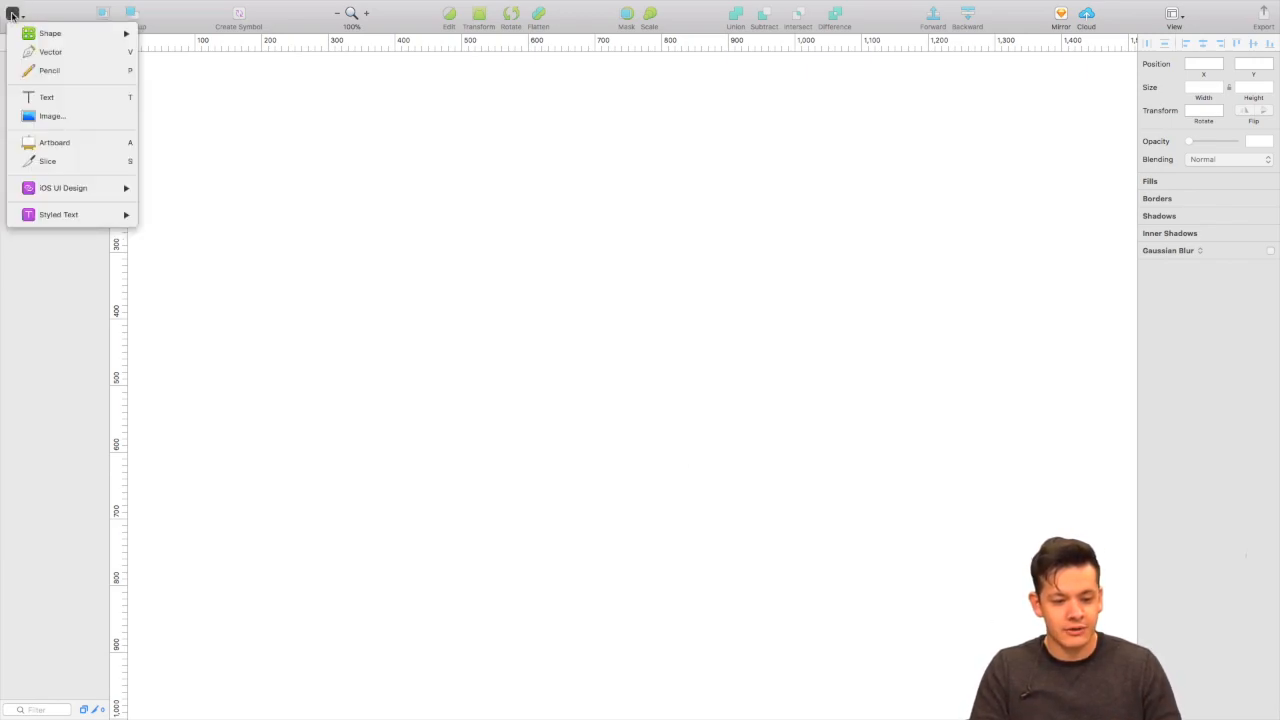
click(49, 146)
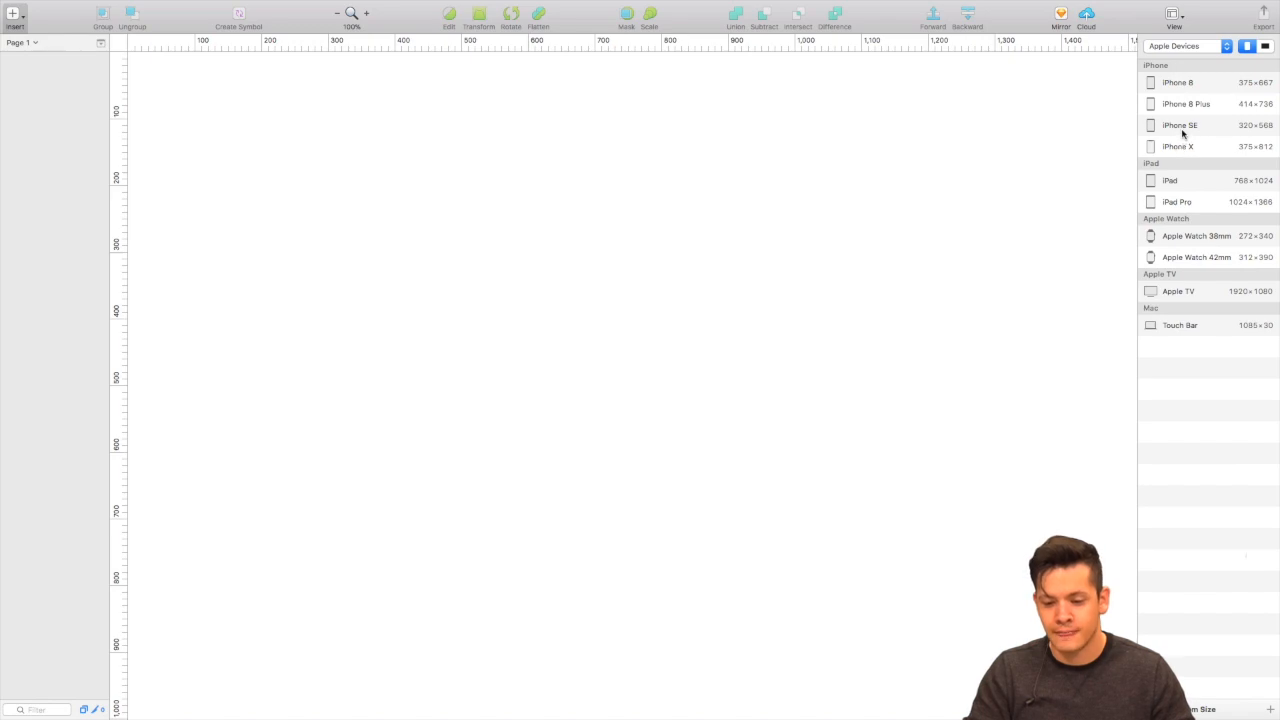
click(1182, 128)
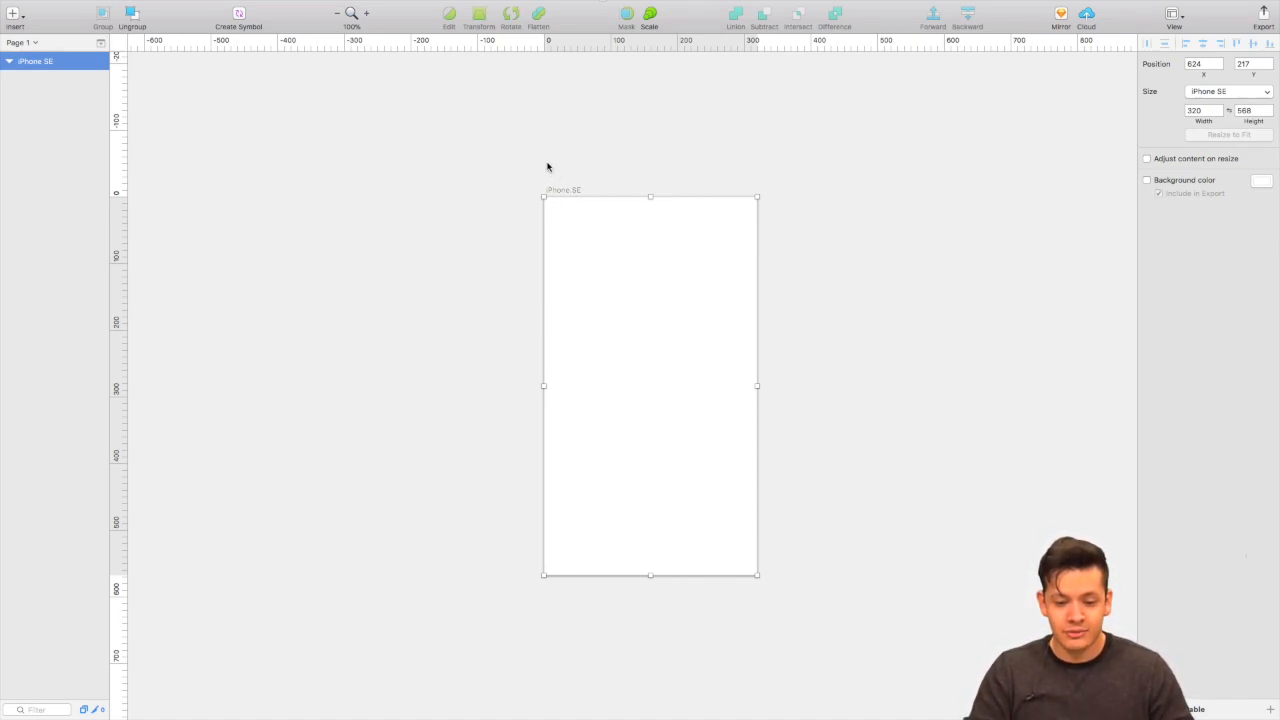
Insert a second artboard using the iPhone X preset at 375 × 812.
click(14, 12)
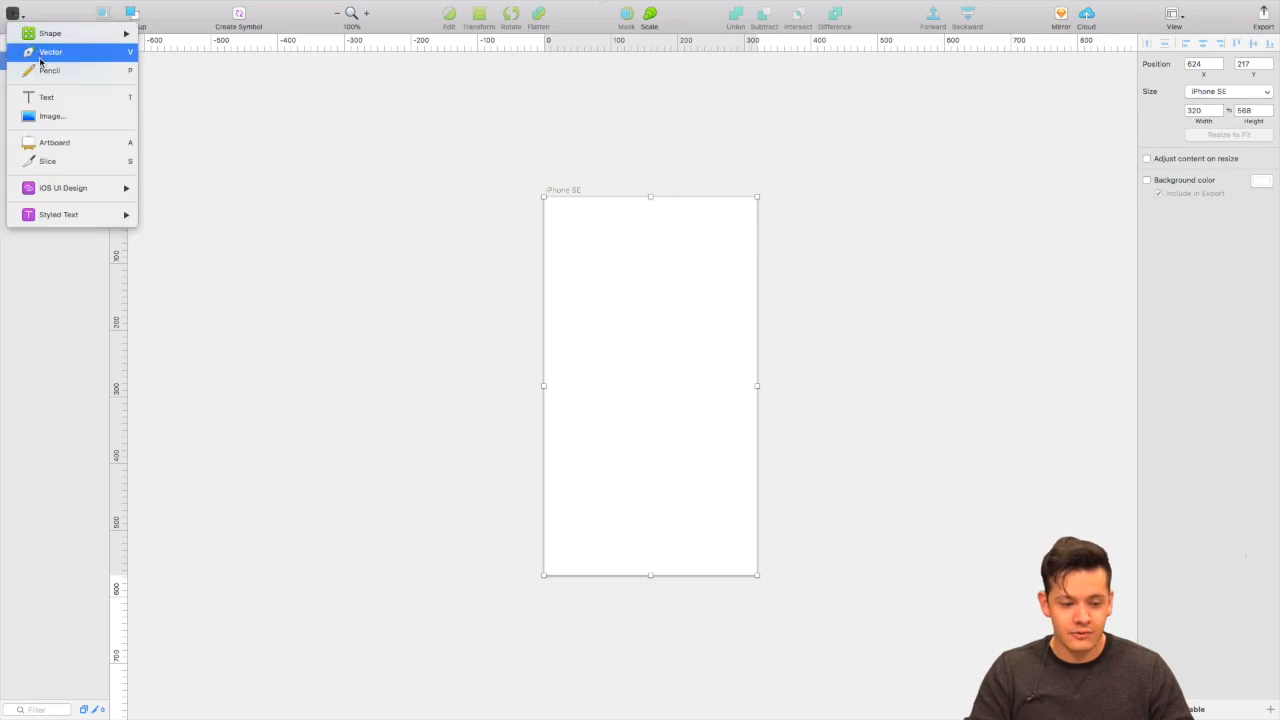
click(53, 146)
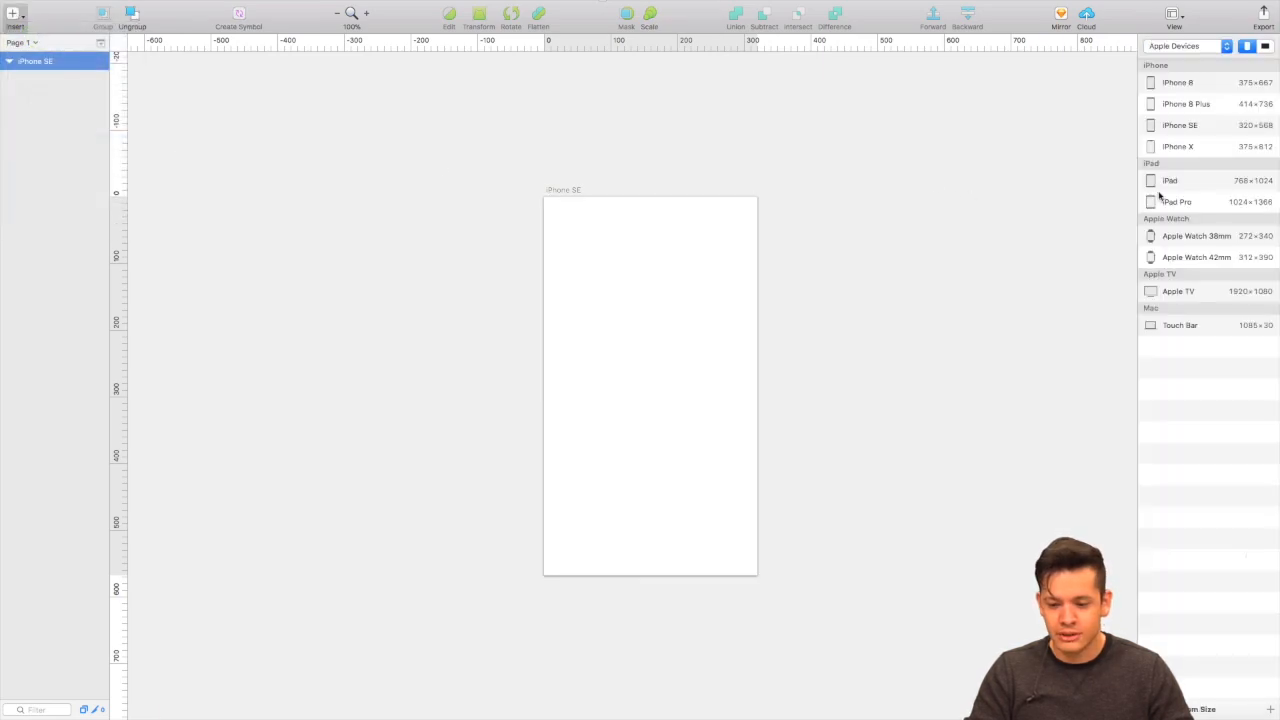
click(1182, 148)
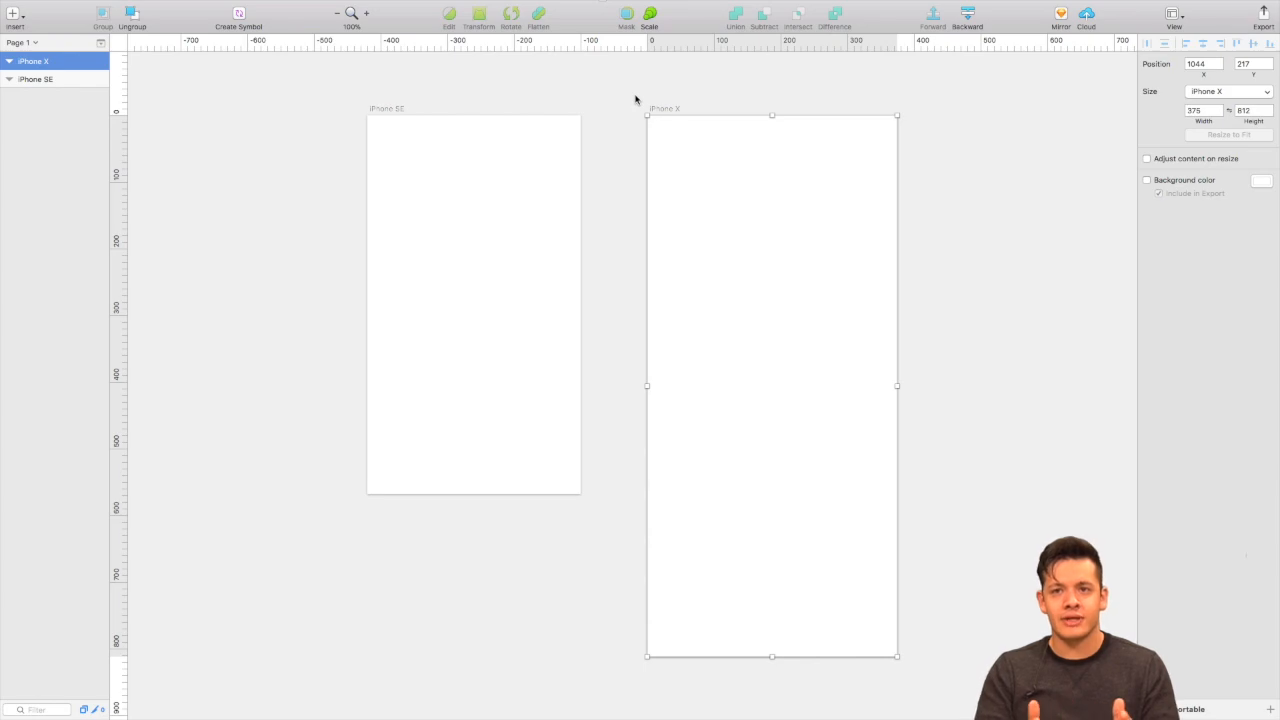
Select and zoom into the iPhone SE artboard, confirm its 320 width, then switch to the desktop.
click(396, 112)
scroll(438, 124, left, 3)
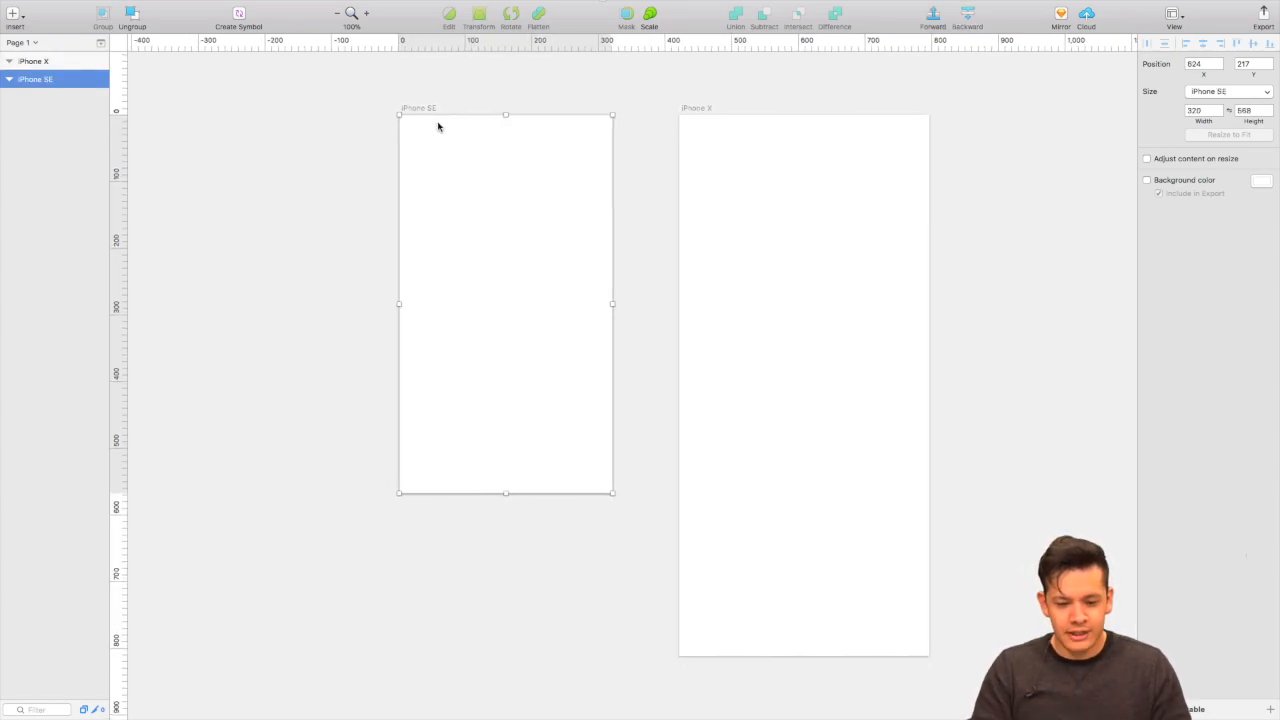
scroll(411, 100, up, 5)
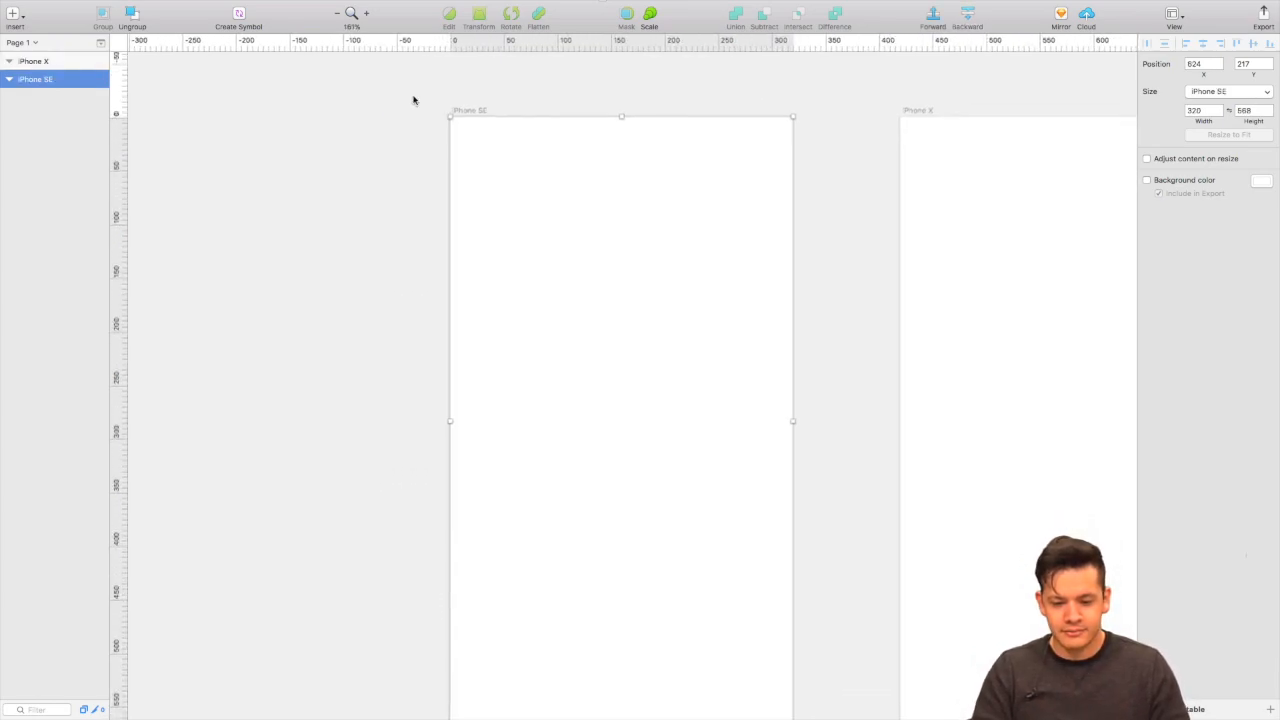
scroll(415, 100, down, 1)
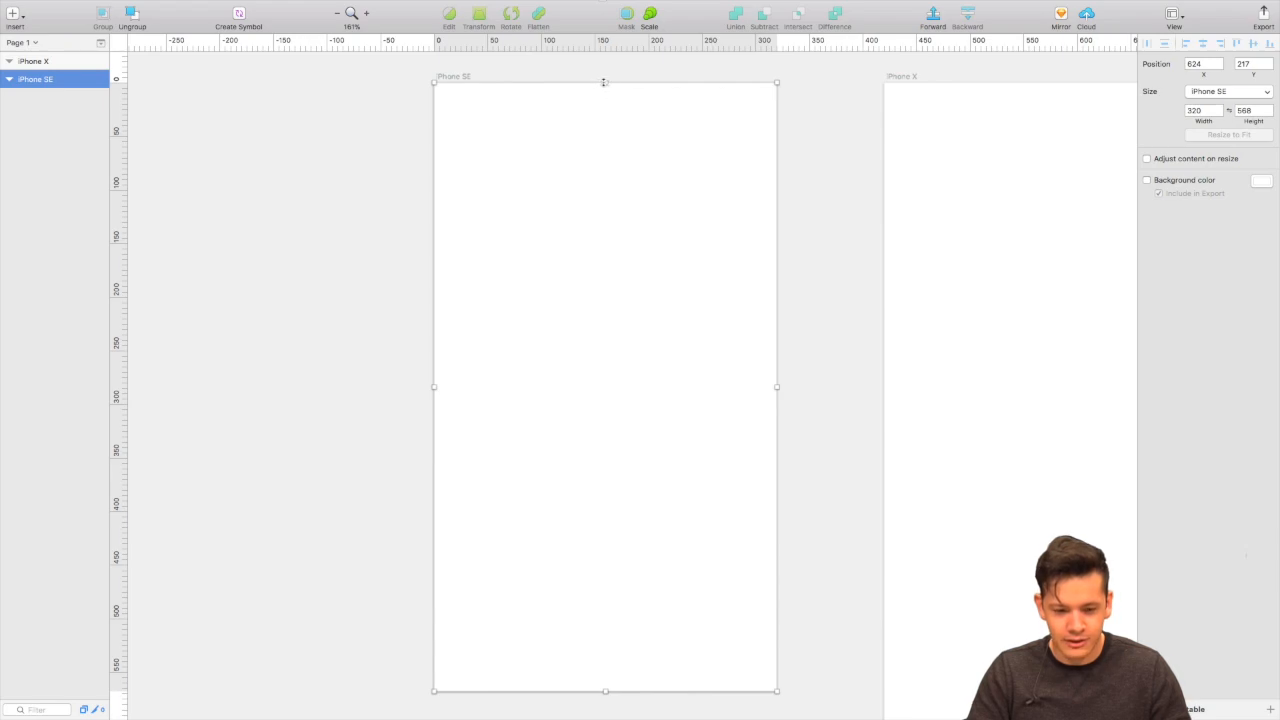
click(605, 42)
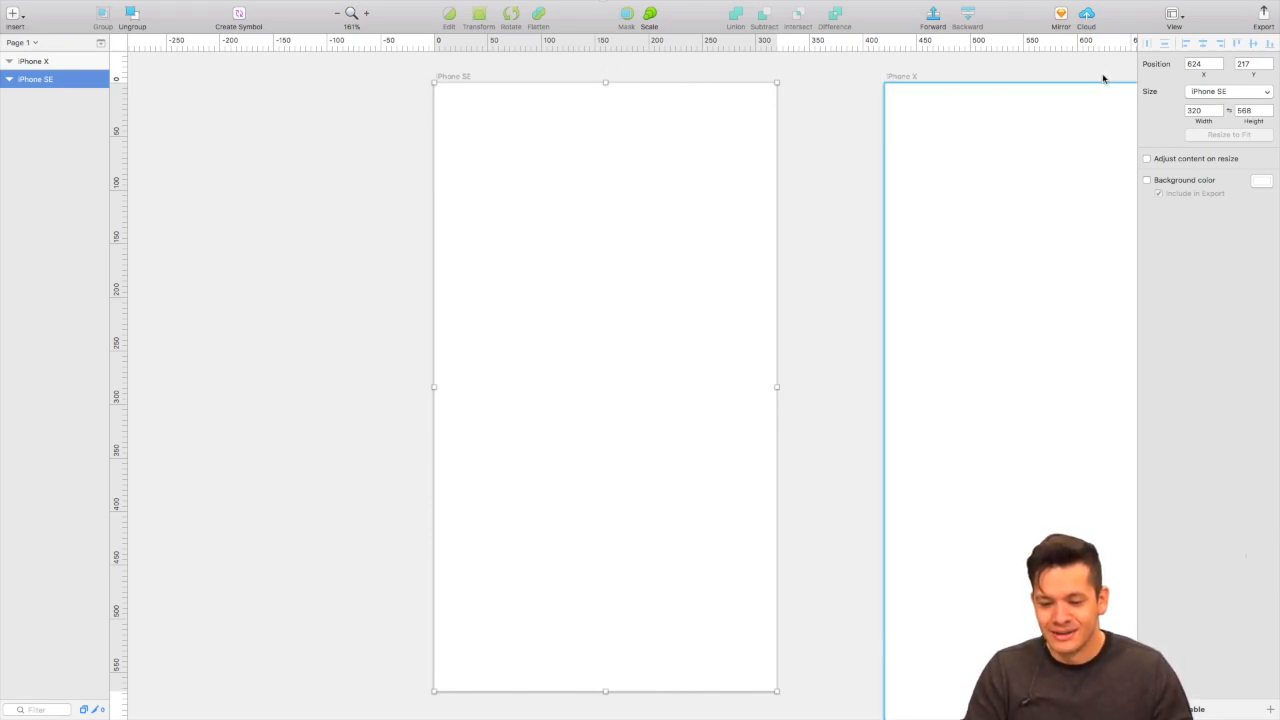
click(1207, 110)
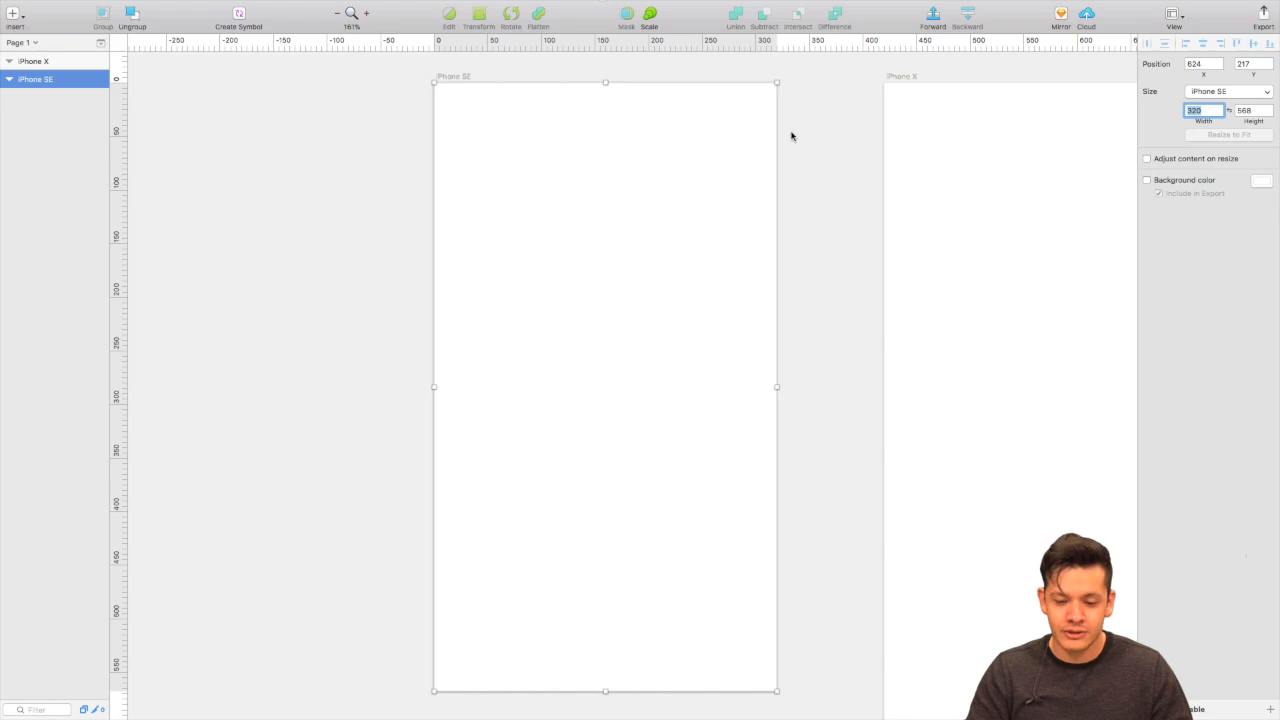
key(ctrl+Right)
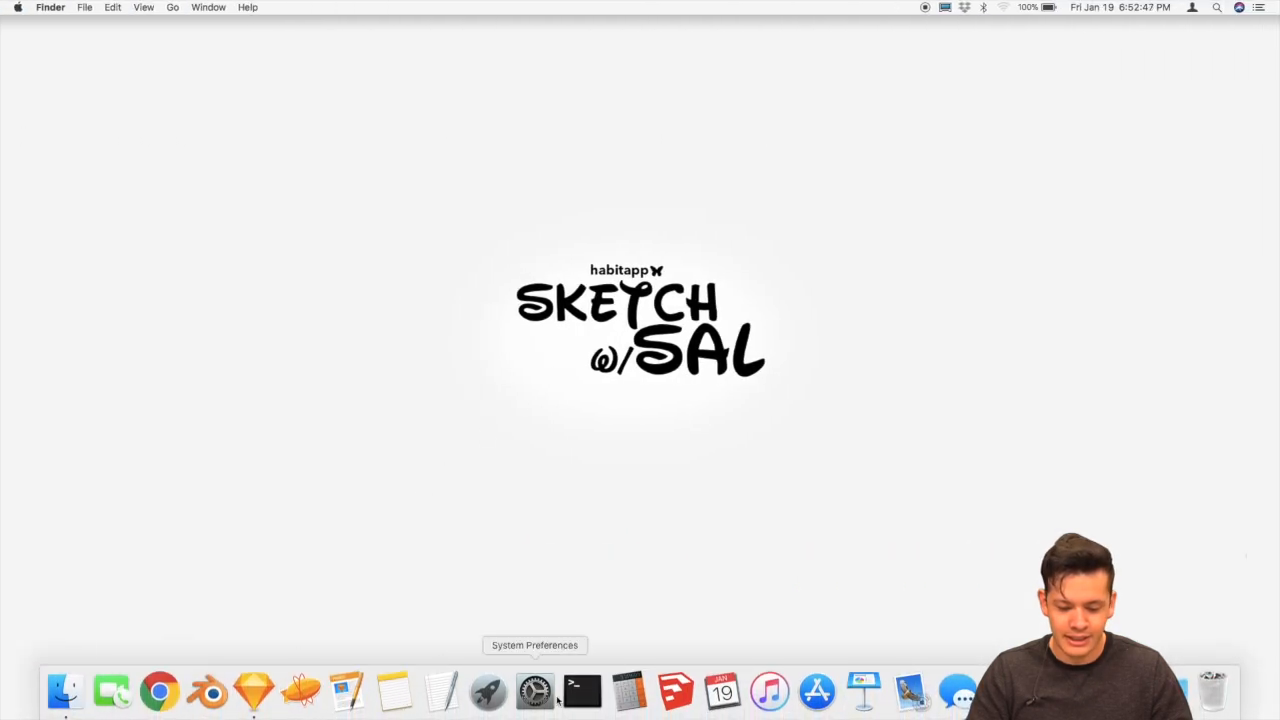
Divide 320 by 2 in Calculator to get 160, then switch back to Sketch.
click(629, 690)
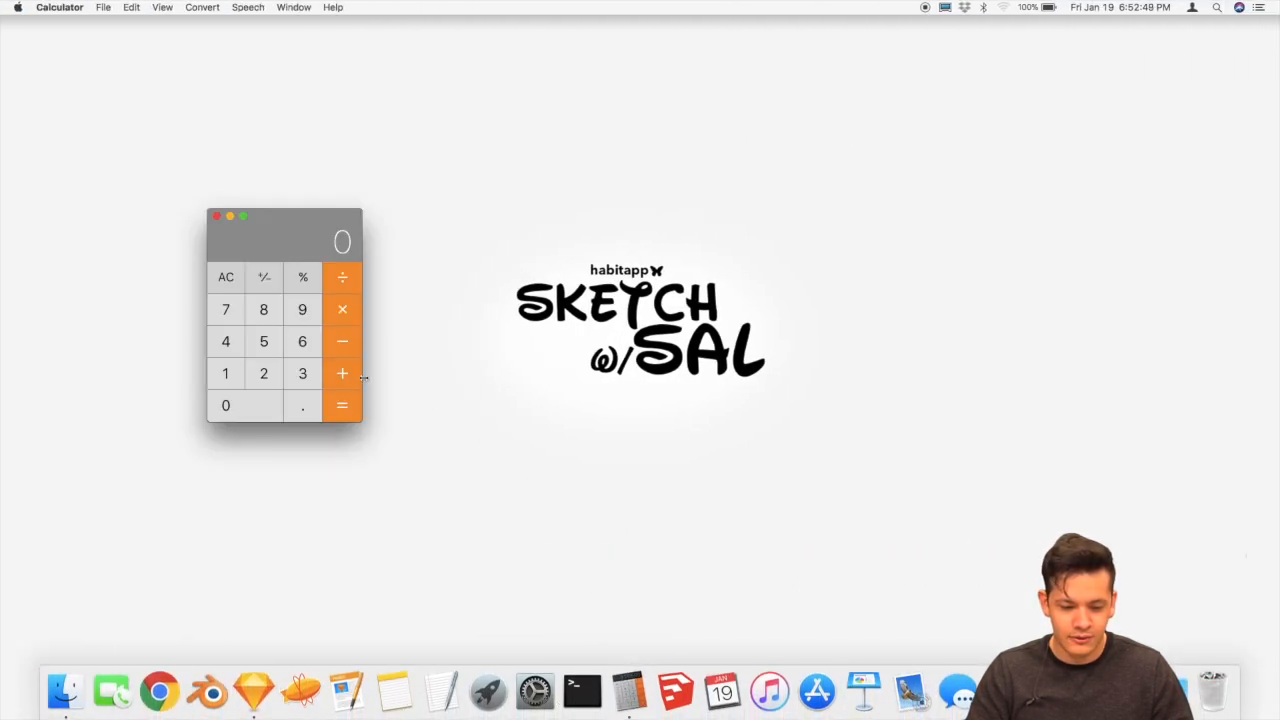
click(303, 375)
click(264, 373)
click(252, 407)
click(342, 280)
click(264, 373)
click(339, 405)
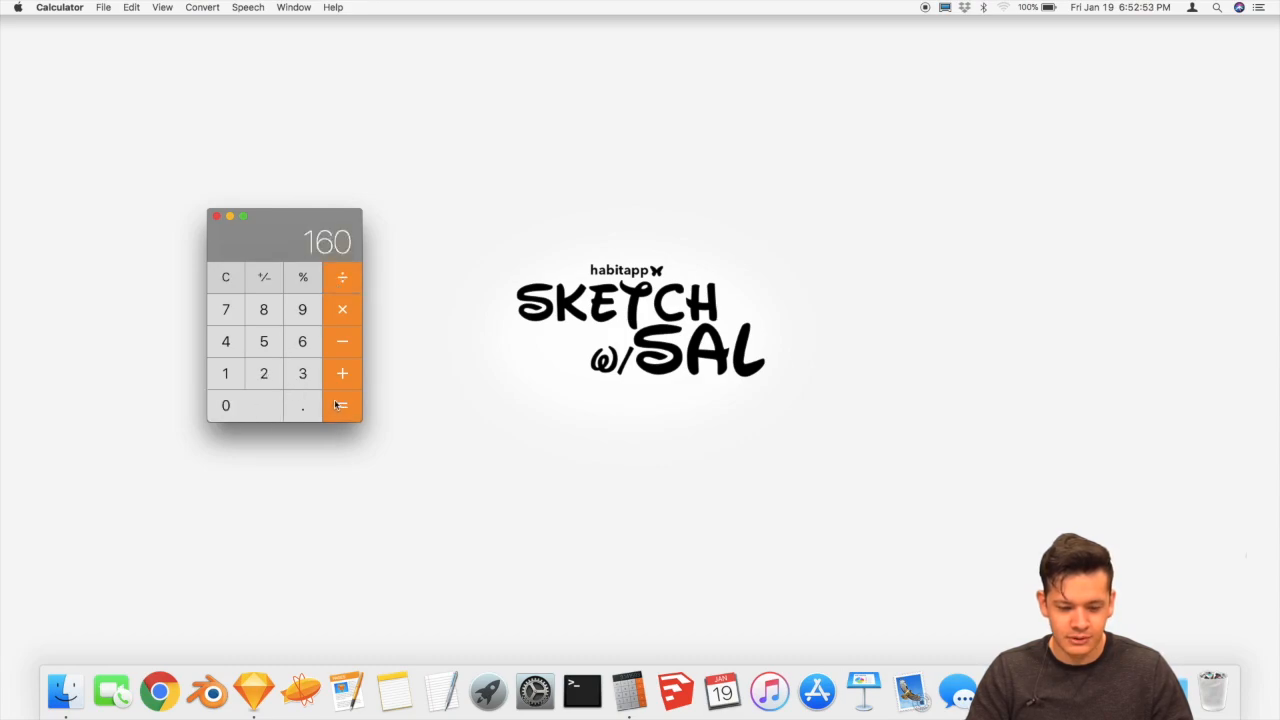
key(ctrl+Left)
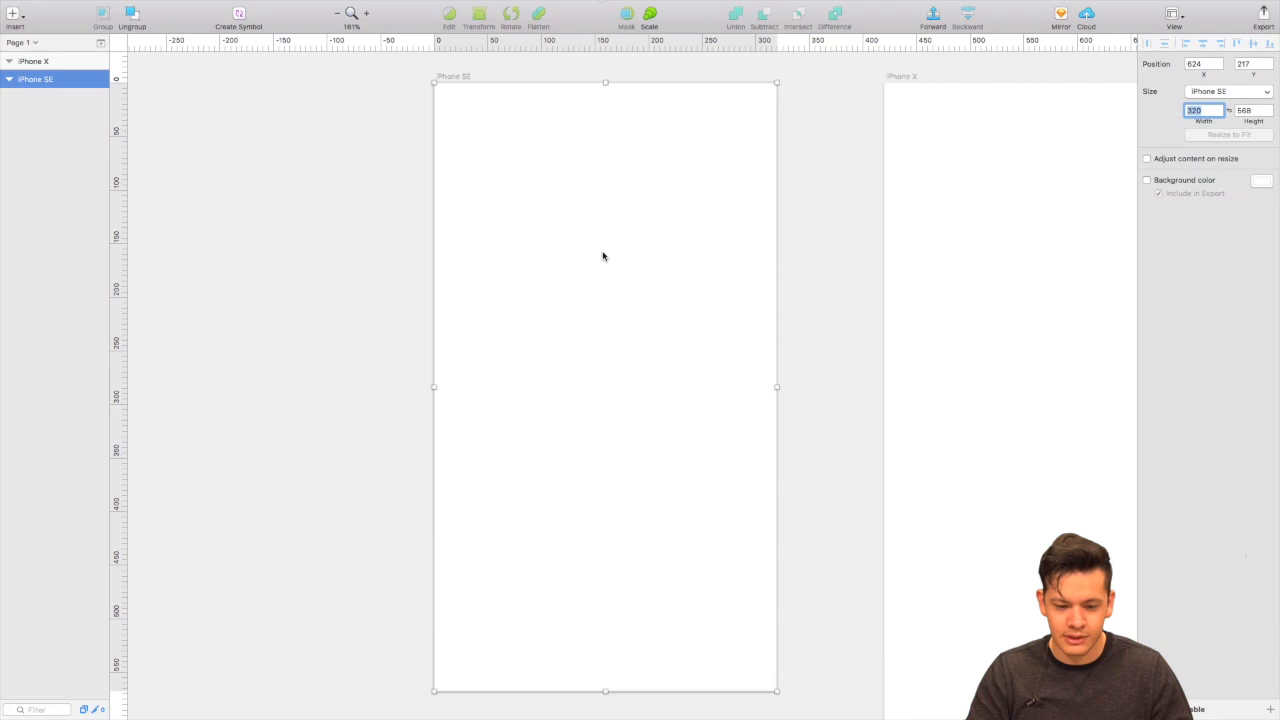
Place a vertical guide at 160 on the iPhone SE artboard, then switch to Calculator.
click(604, 40)
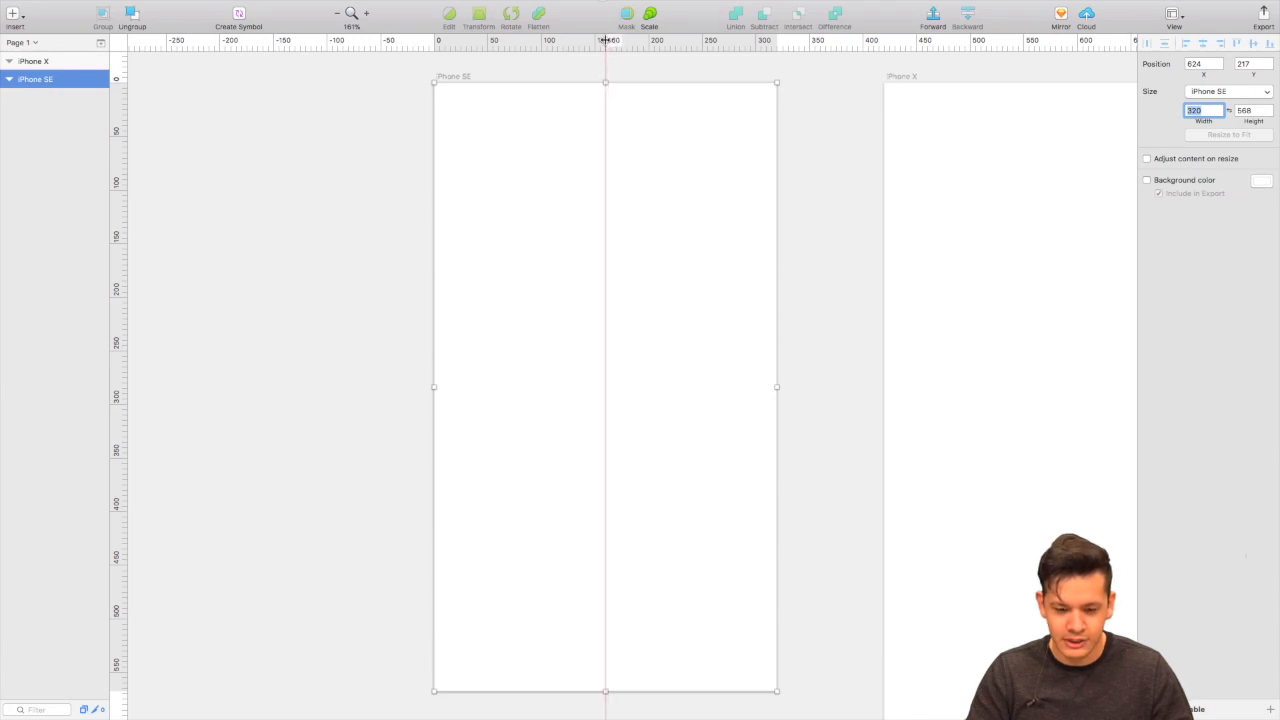
click(605, 40)
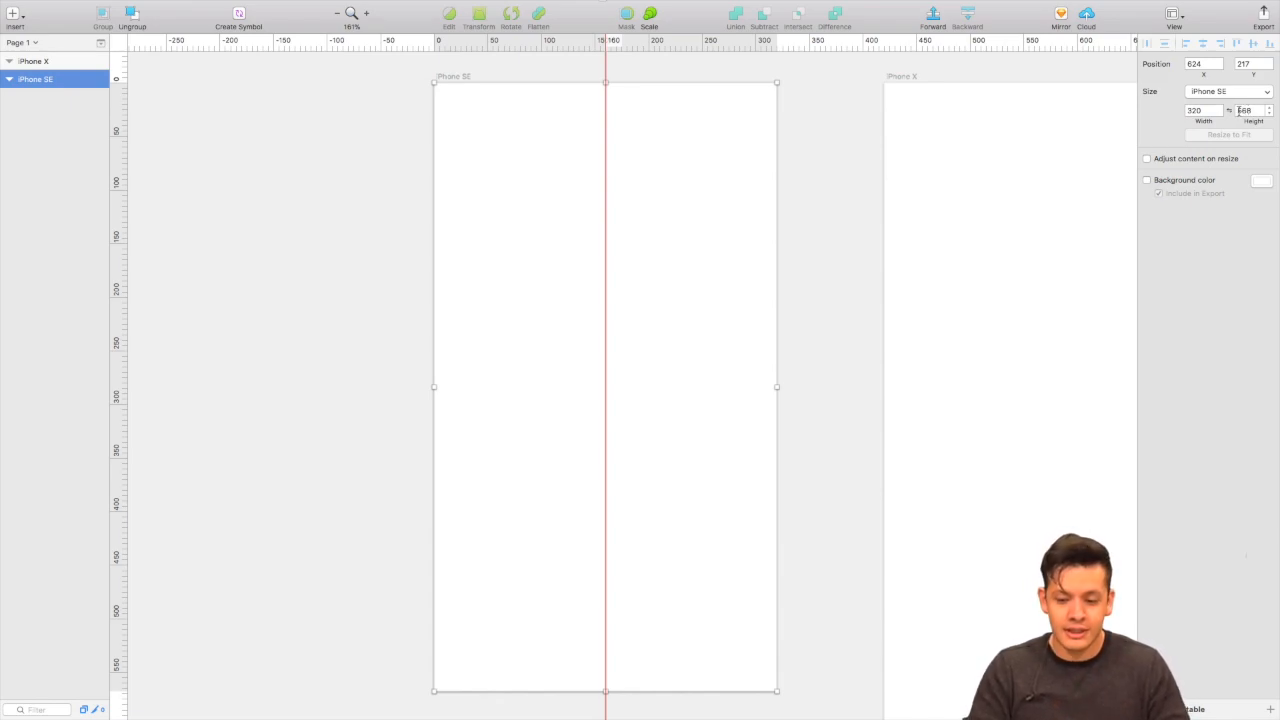
key(ctrl+Right)
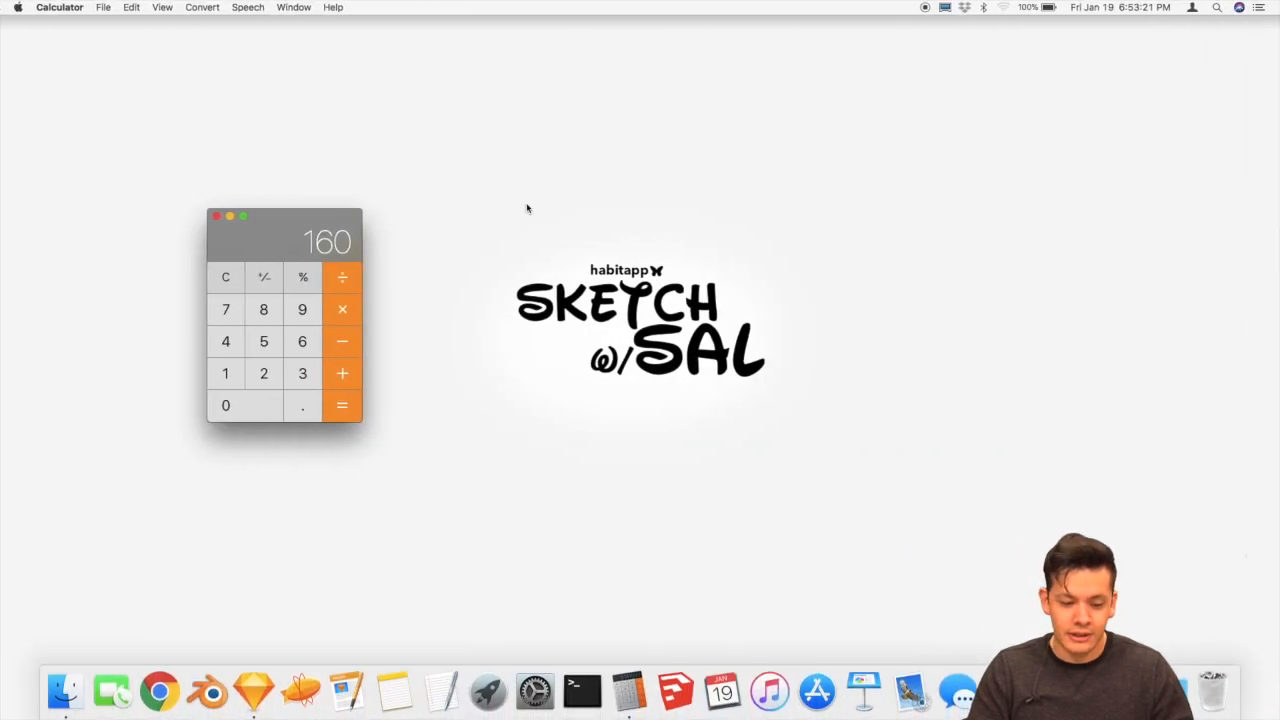
Clear Calculator and divide 568 by 2 to get 284, then switch back to Sketch.
click(227, 278)
click(264, 341)
click(306, 341)
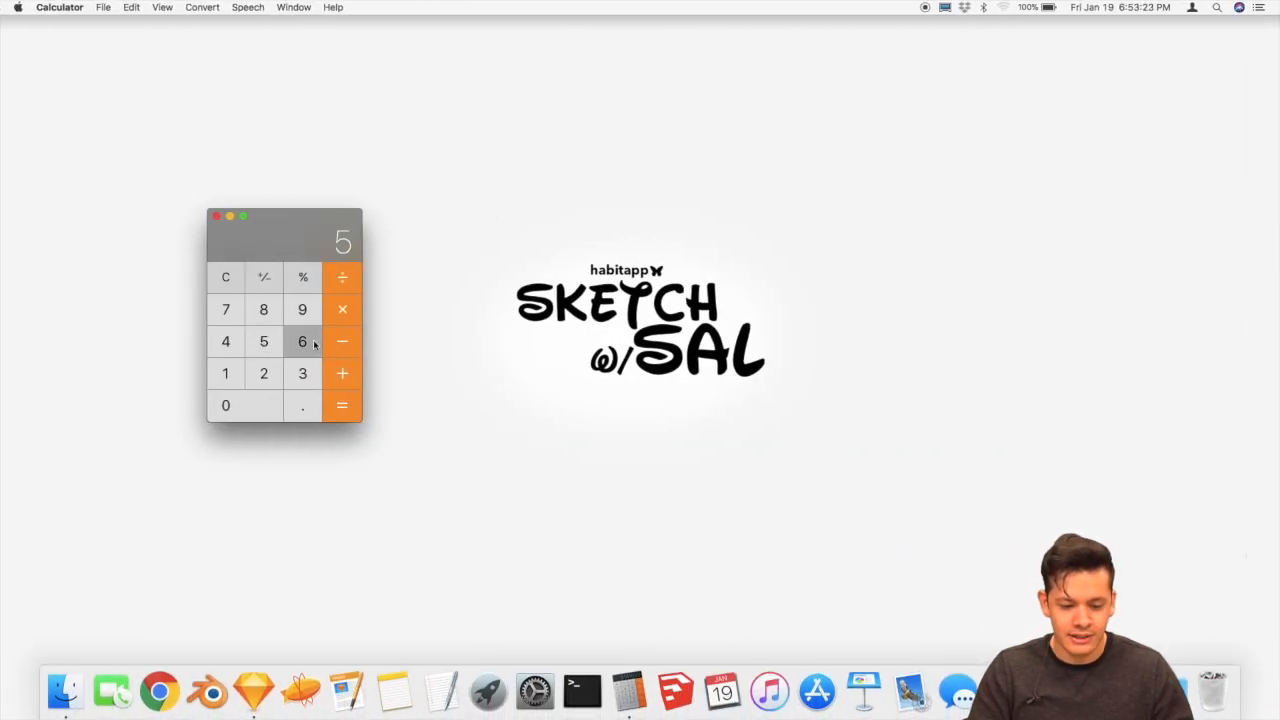
click(264, 310)
click(269, 384)
click(346, 404)
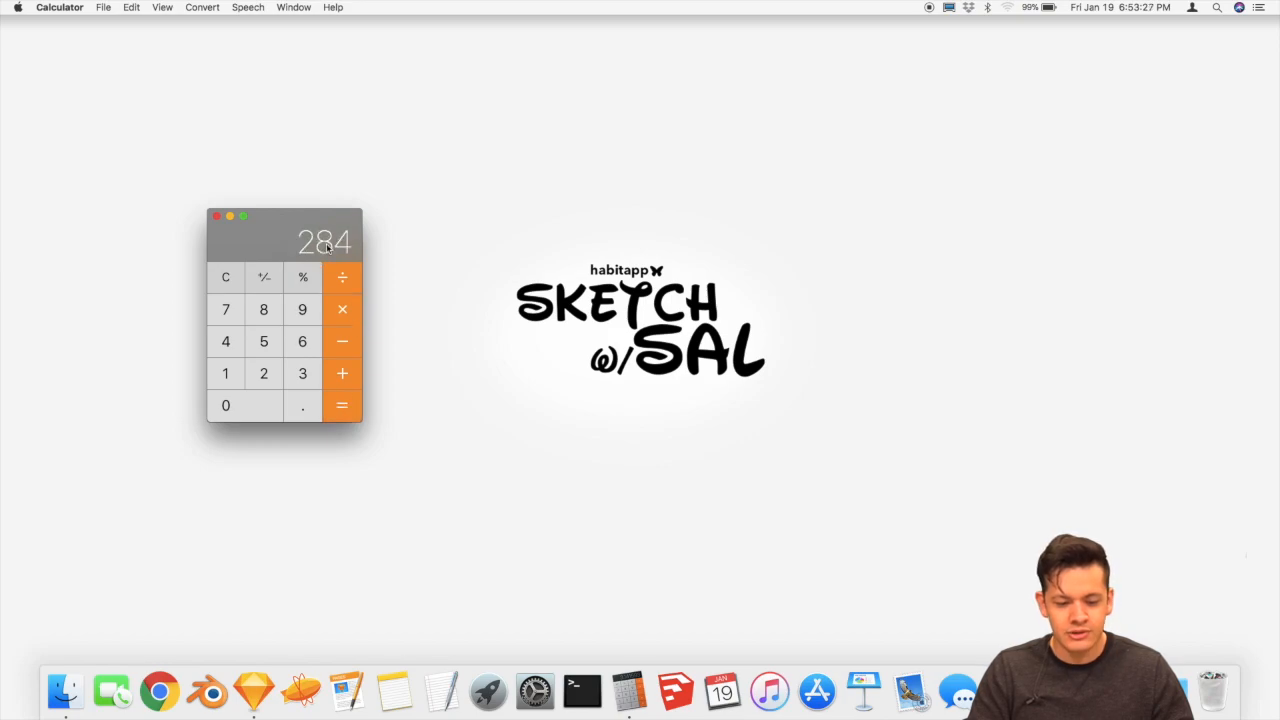
key(super+Tab)
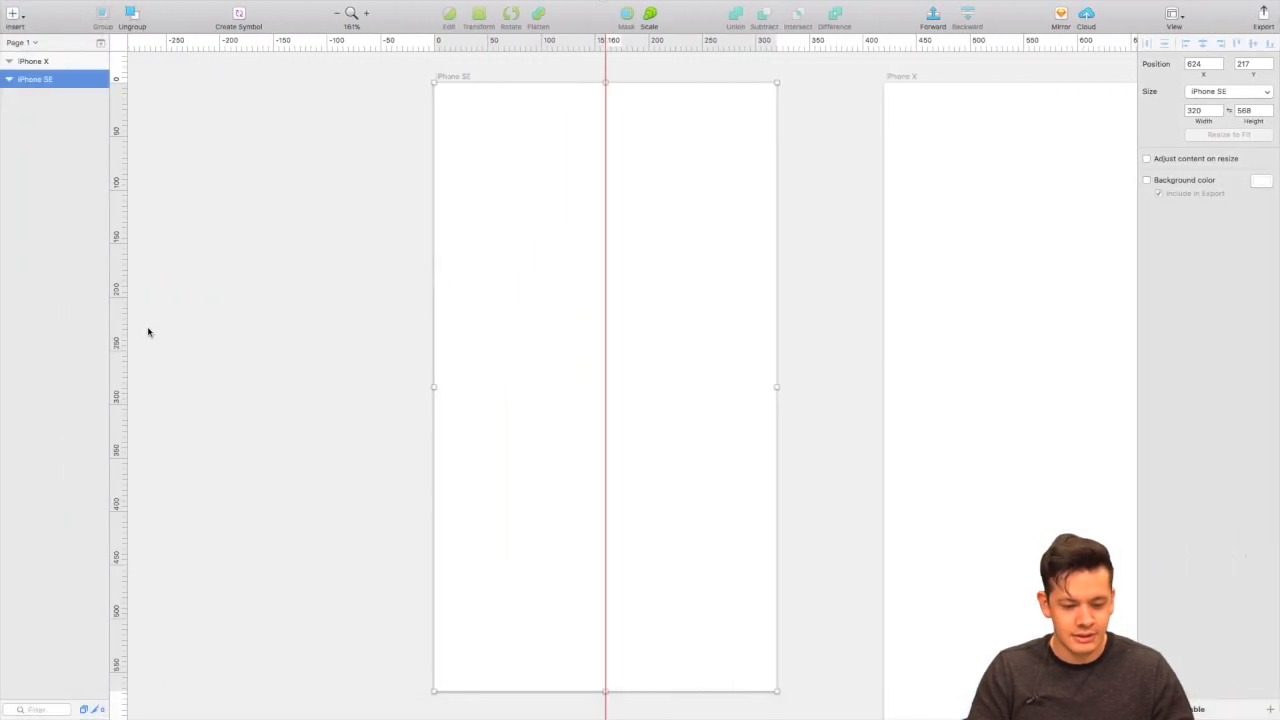
Place a horizontal guide at 284 on the iPhone SE artboard from the vertical ruler.
click(118, 386)
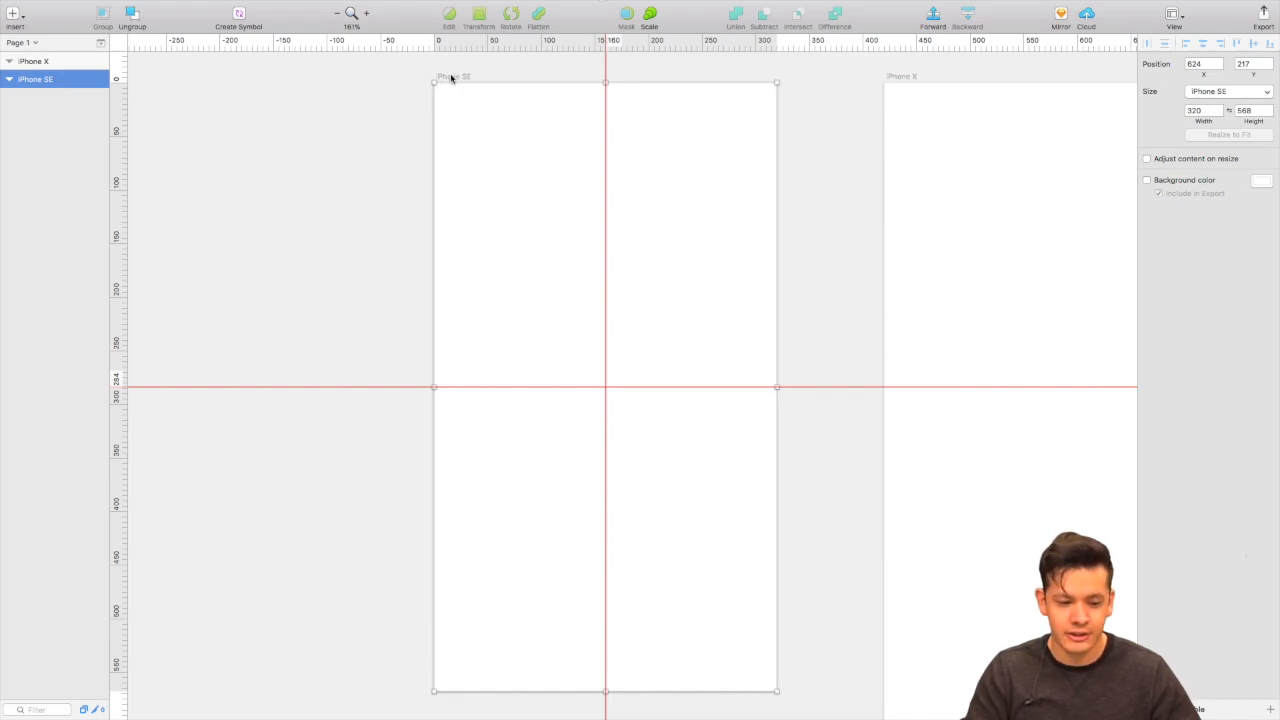
Select the iPhone X artboard briefly, then reselect the iPhone SE artboard to enable its background colour.
click(36, 63)
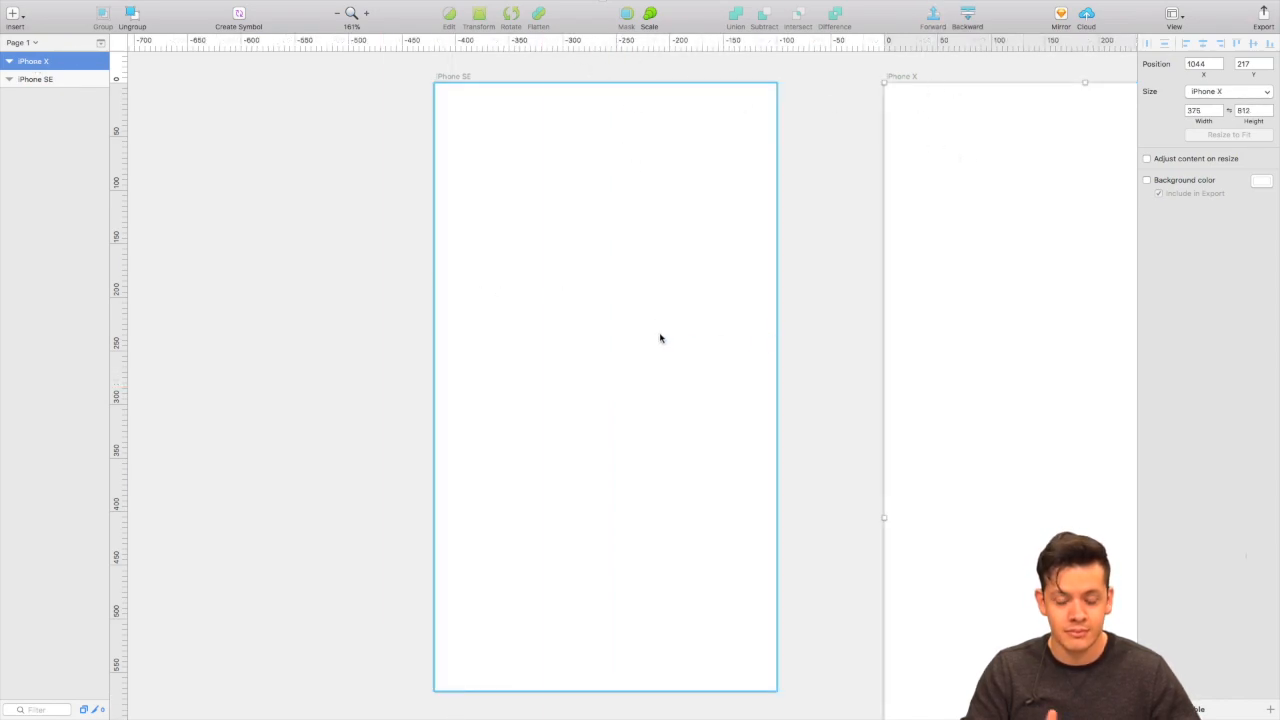
click(455, 83)
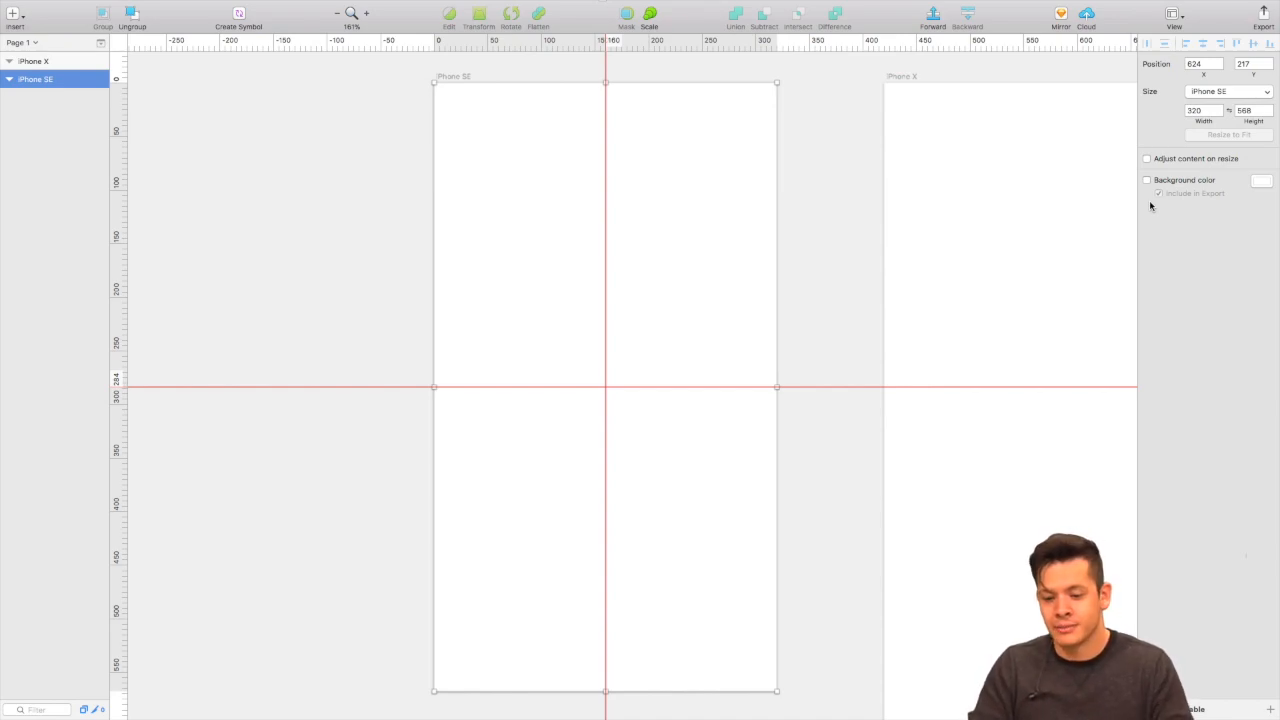
Try red, yellow and other shades, then settle on the preset purple lightened to a soft purple.
click(1262, 183)
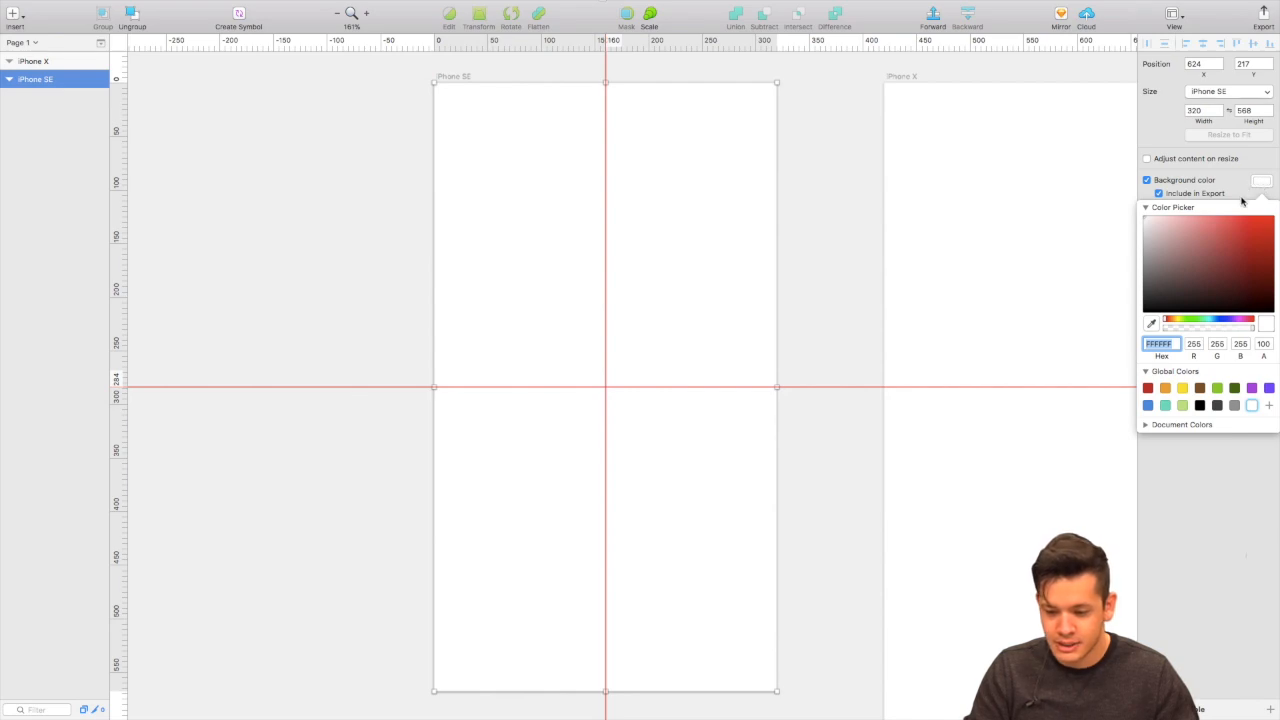
drag(1203, 237, 1268, 222)
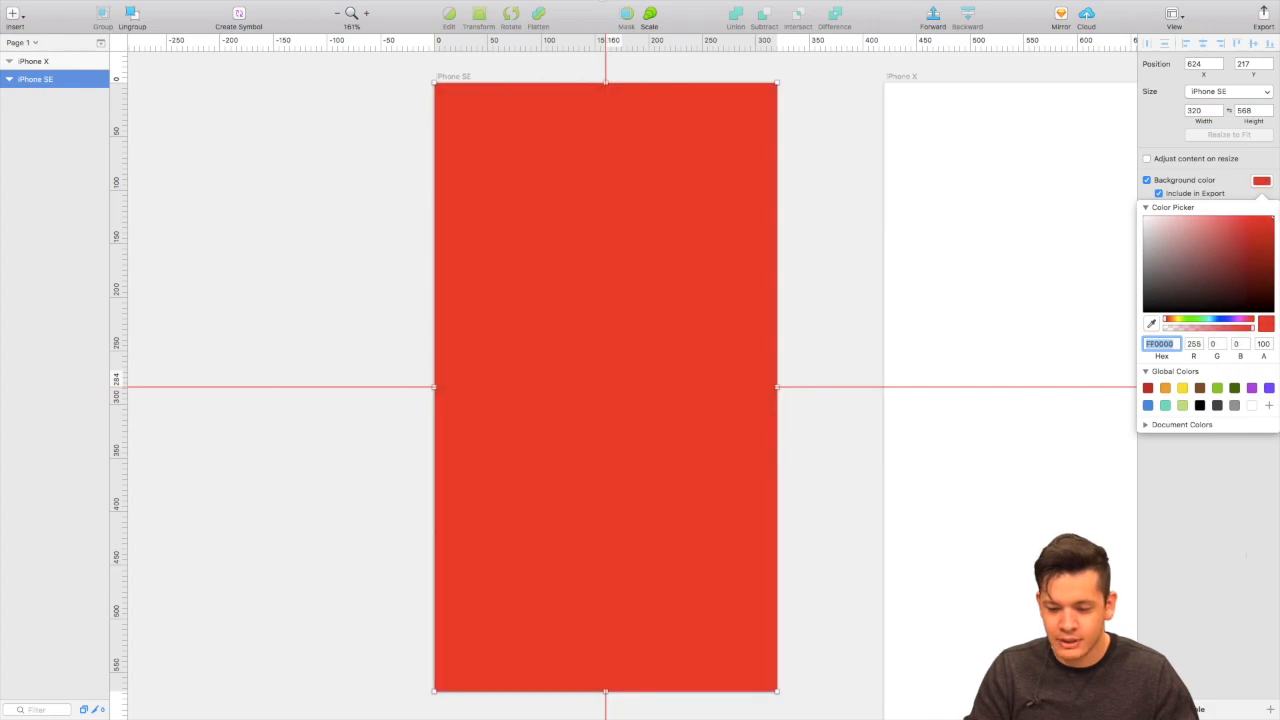
click(1177, 321)
drag(1177, 321, 1241, 324)
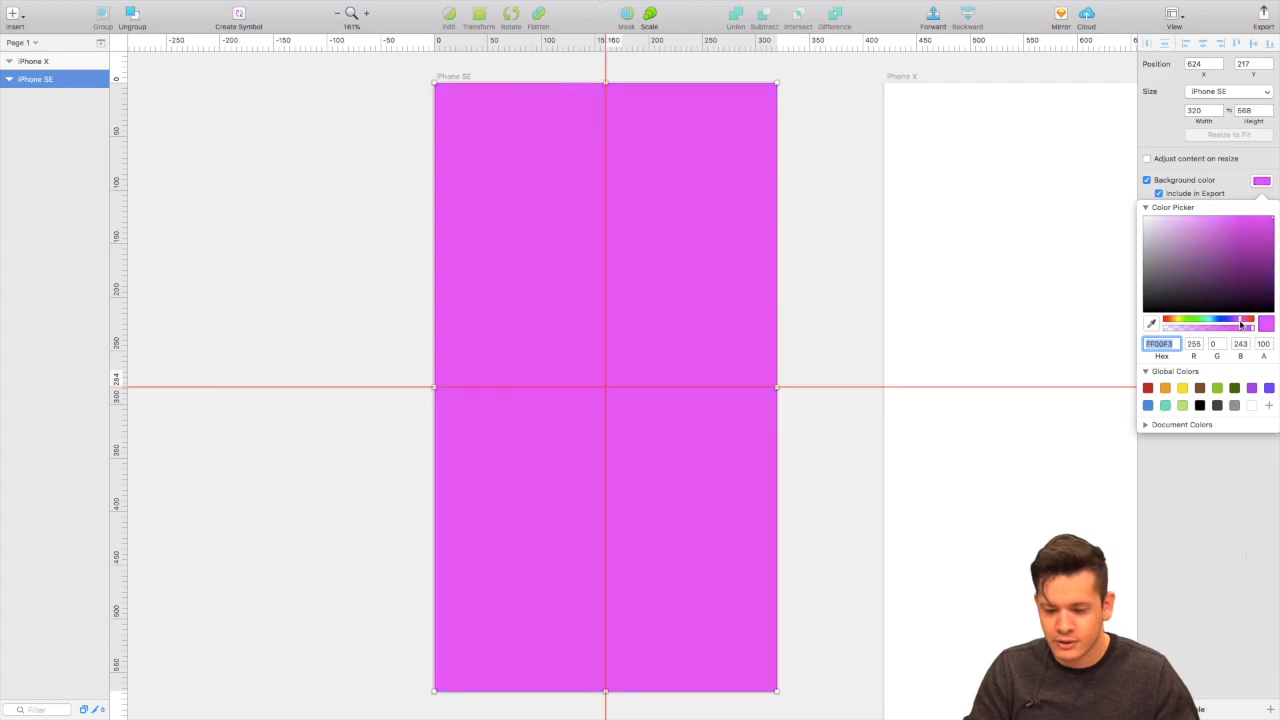
mouse_move(1266, 236)
mouse_down()
mouse_move(1263, 310)
mouse_move(1266, 278)
mouse_move(1187, 210)
mouse_up()
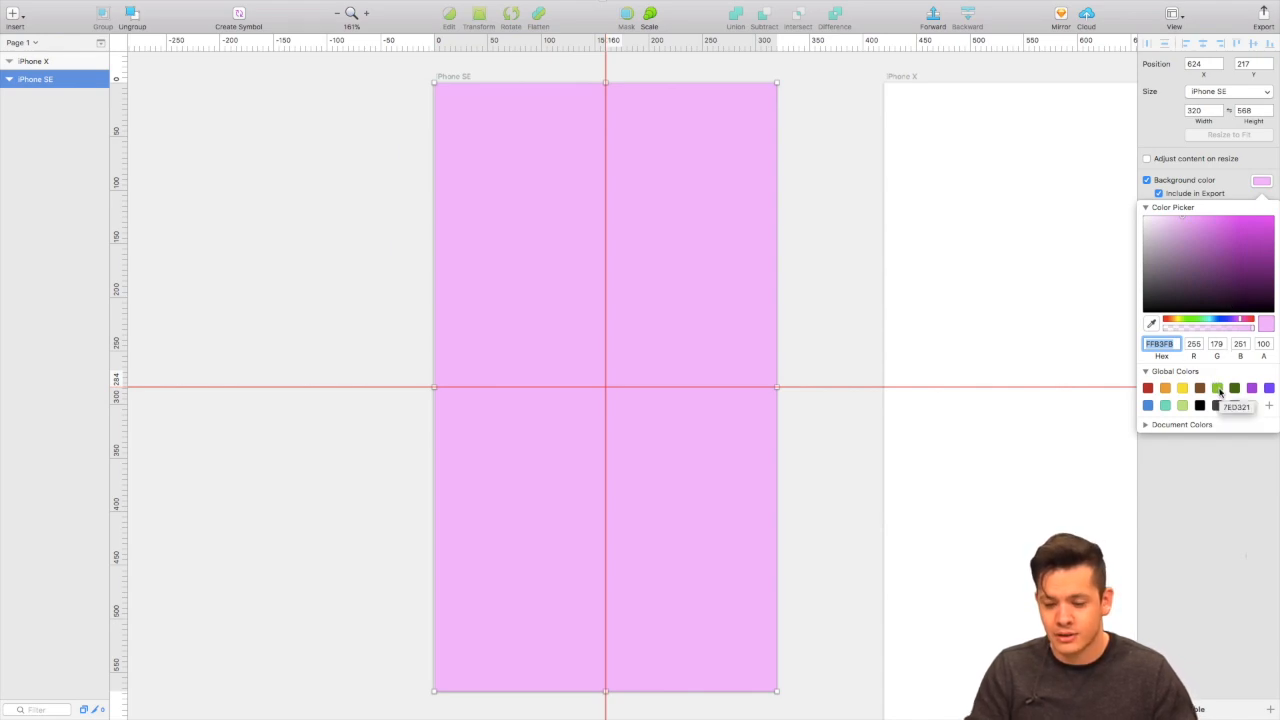
click(1183, 388)
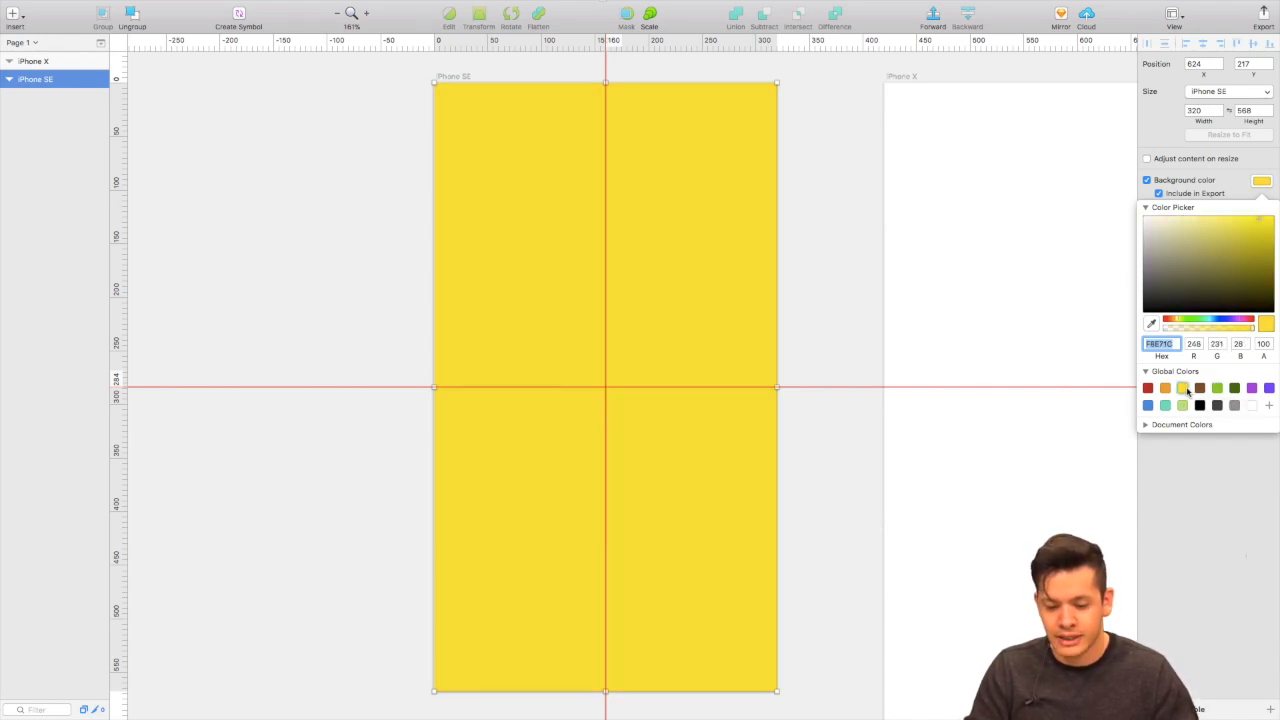
drag(1238, 235, 1187, 200)
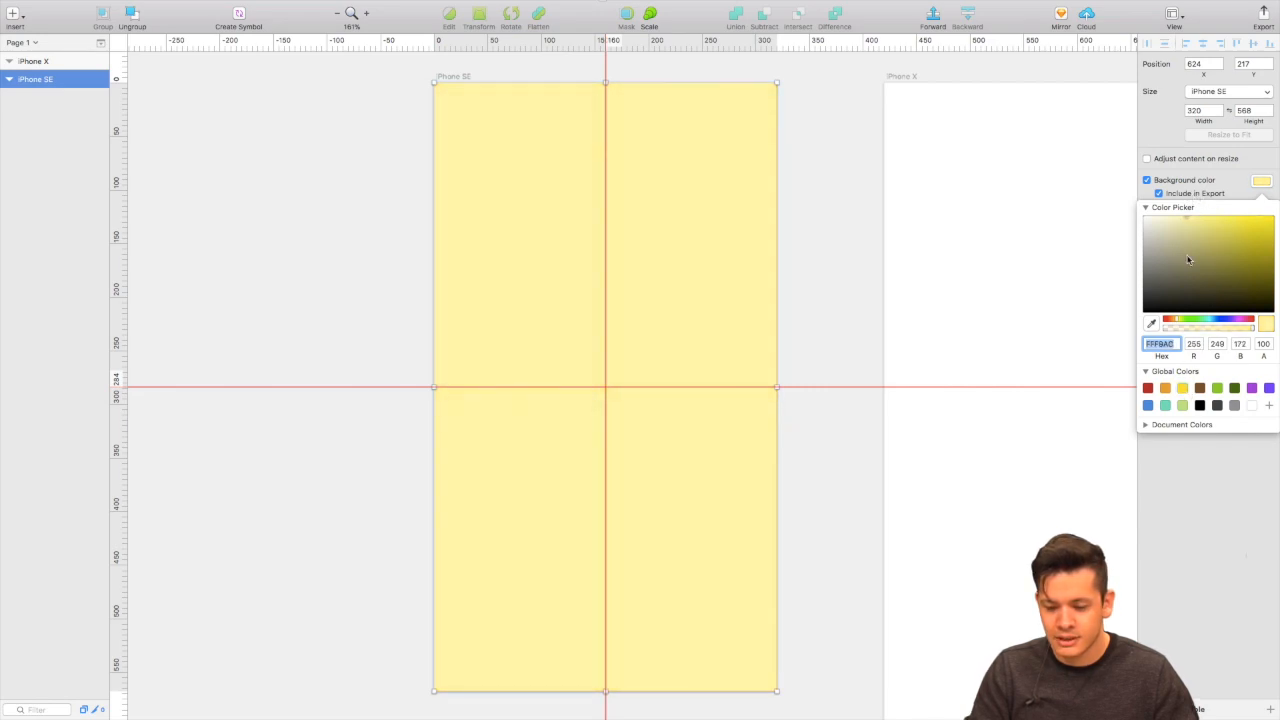
click(1252, 388)
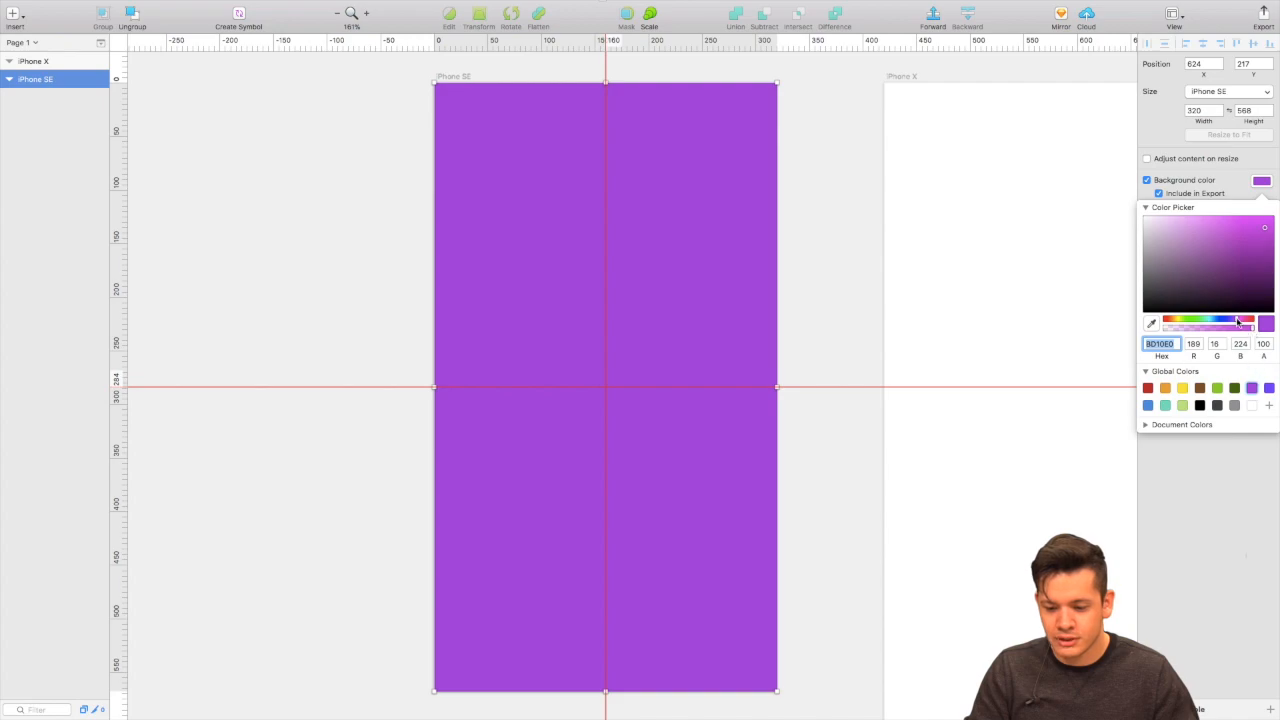
drag(1238, 321, 1231, 321)
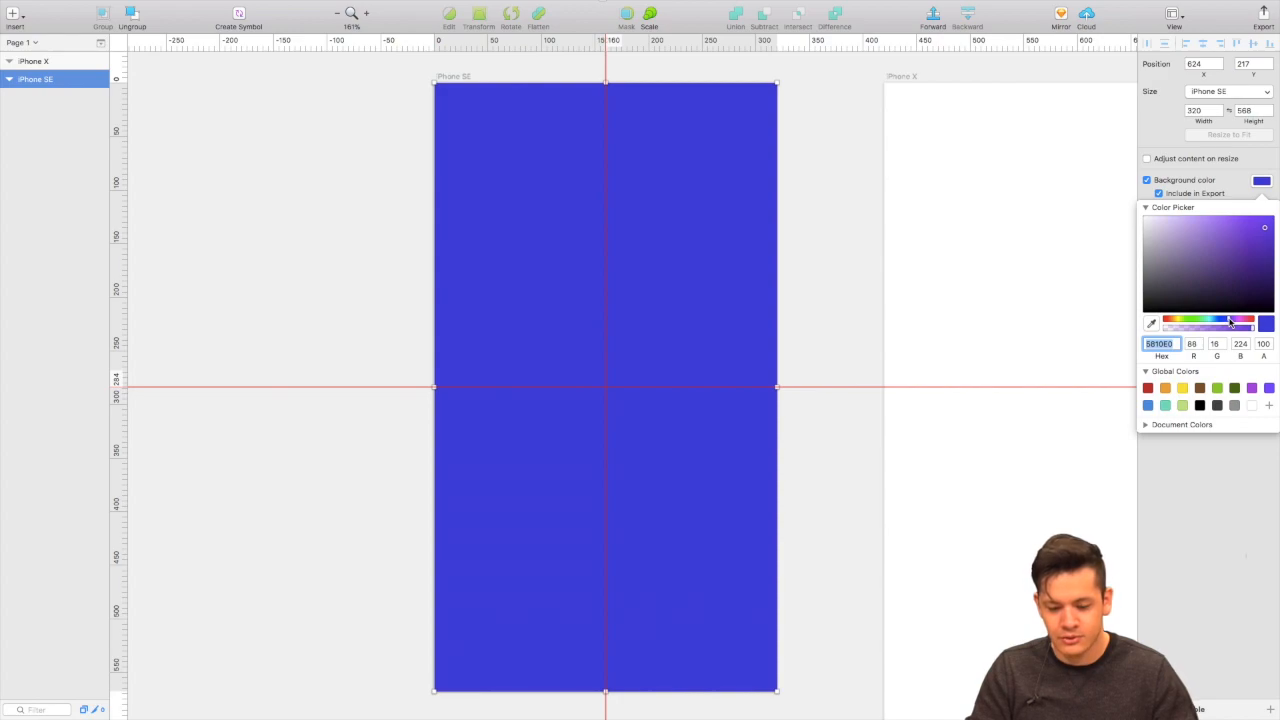
drag(1237, 228, 1211, 200)
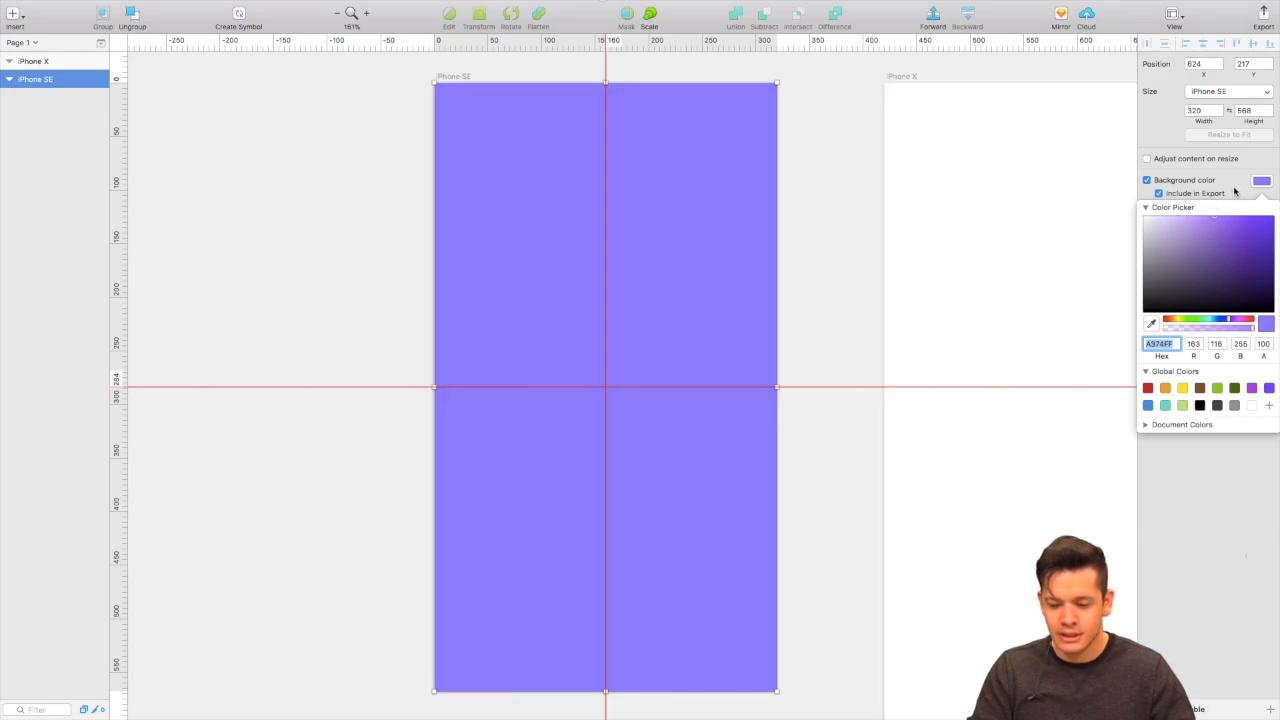
click(1238, 193)
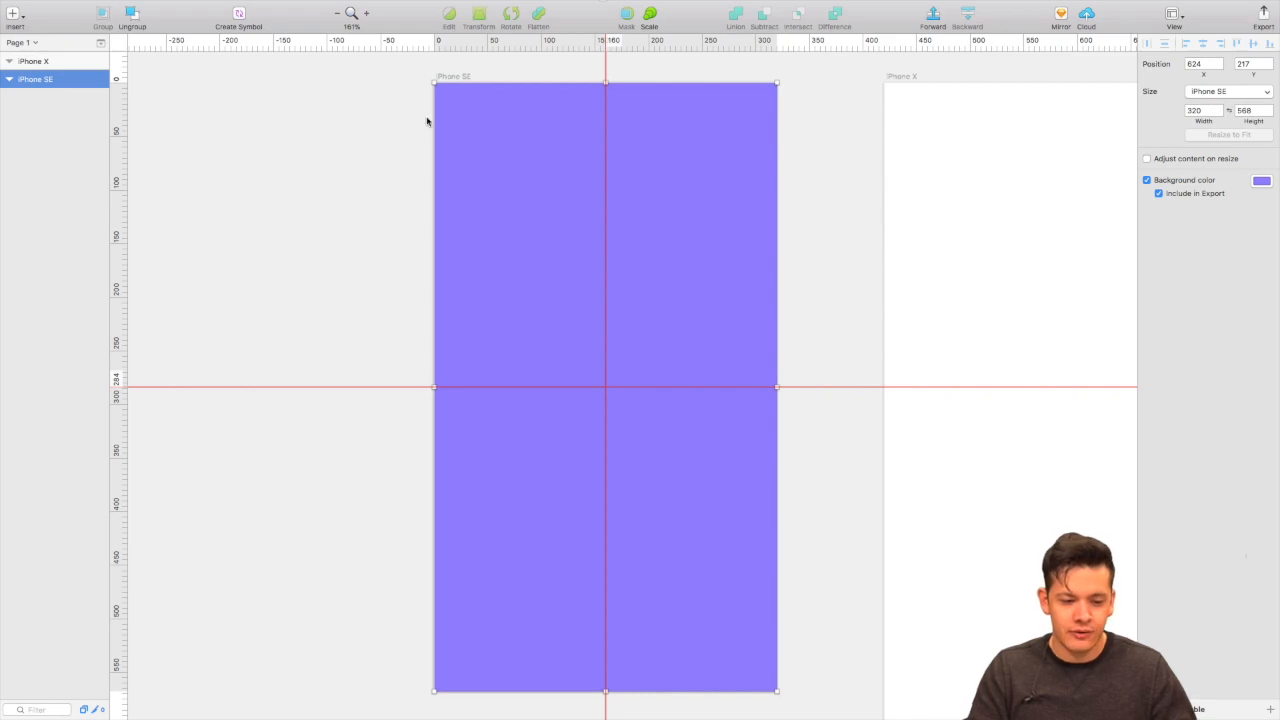
Insert a text layer near the top of the iPhone SE artboard and try center and left alignment.
click(12, 14)
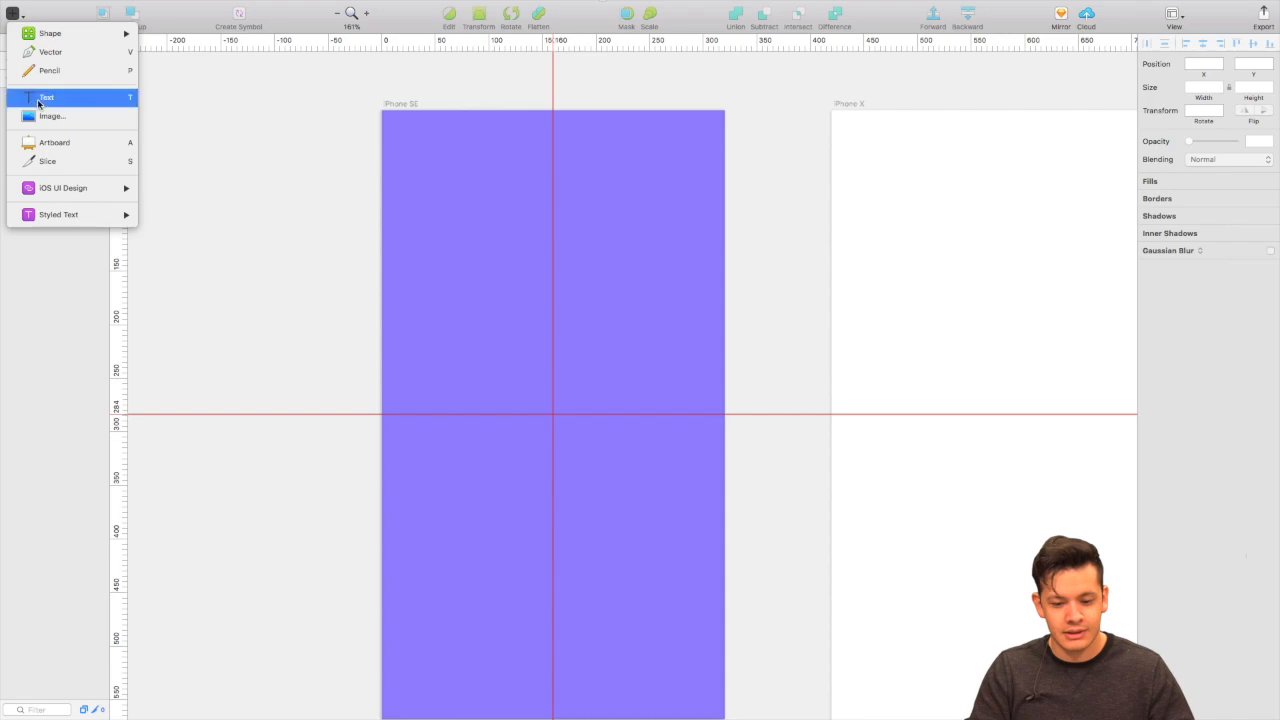
click(38, 100)
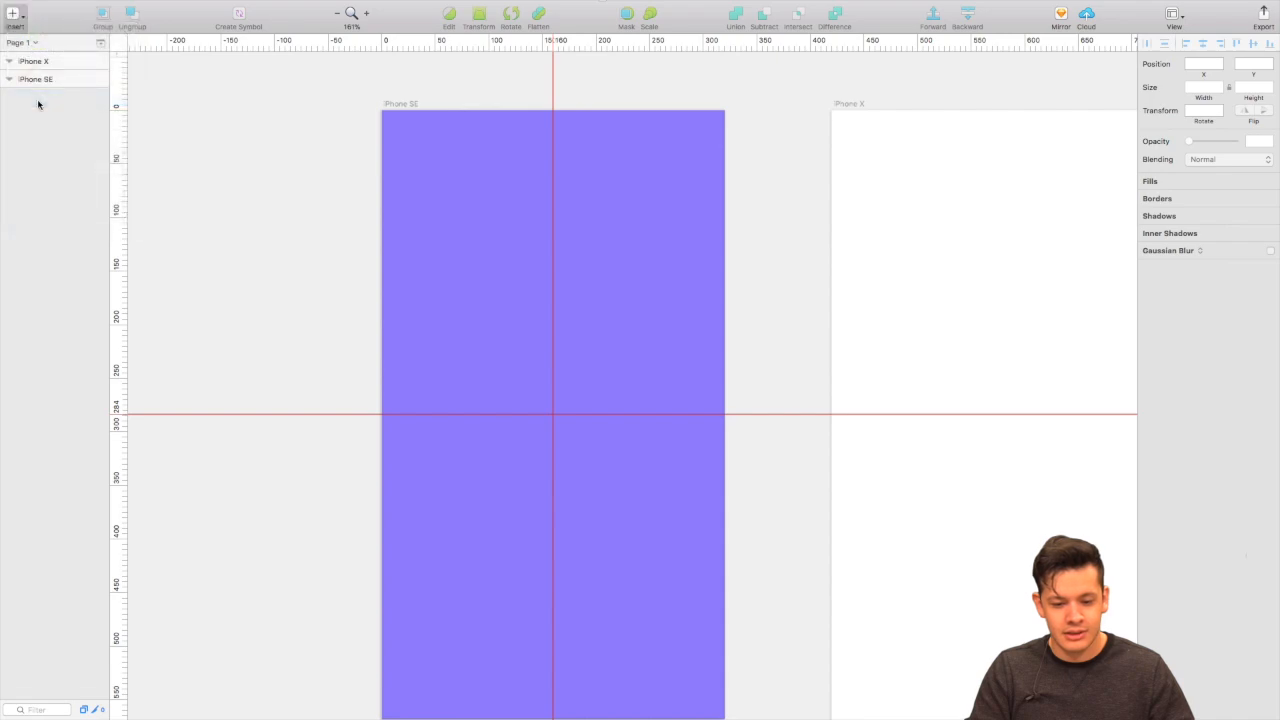
click(502, 238)
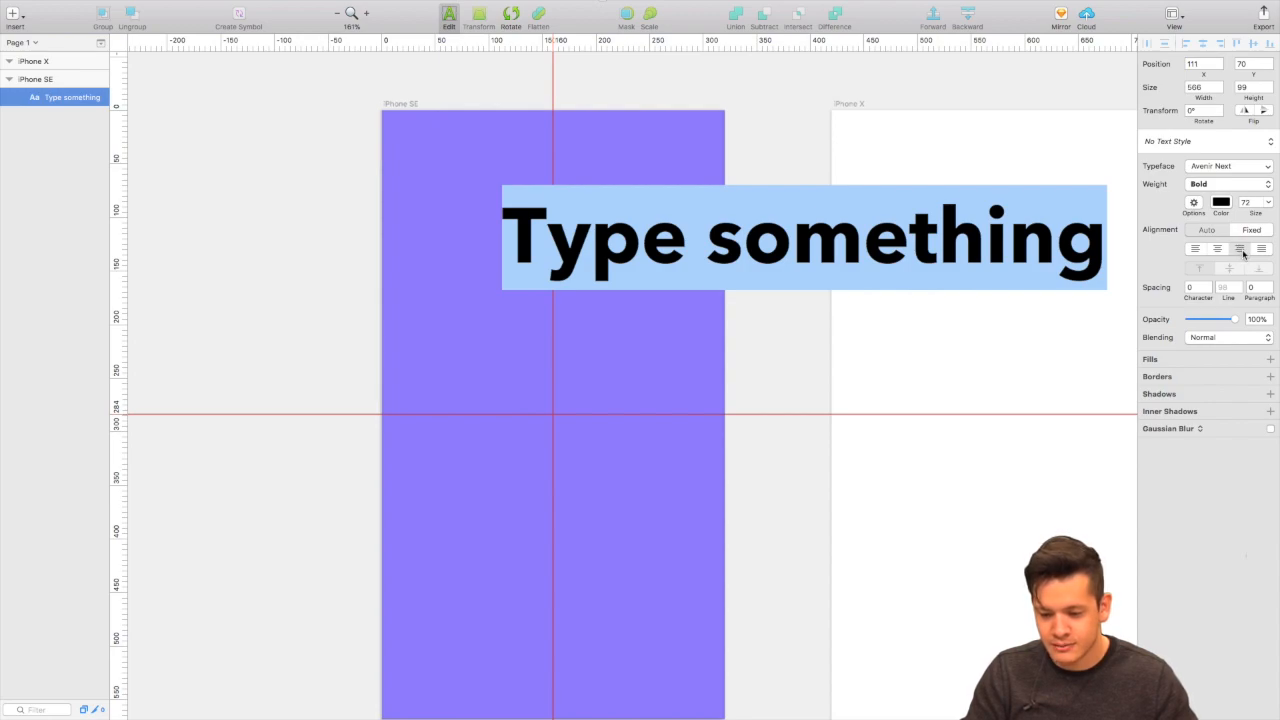
click(1221, 251)
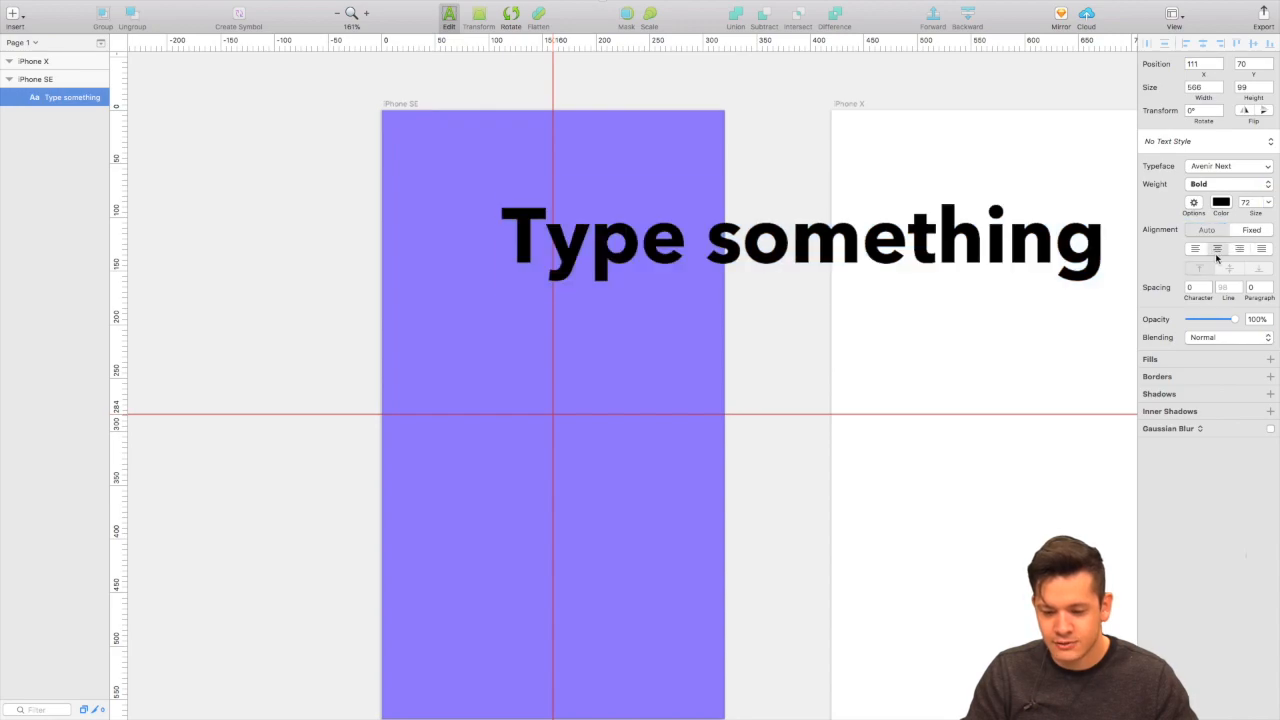
click(1197, 251)
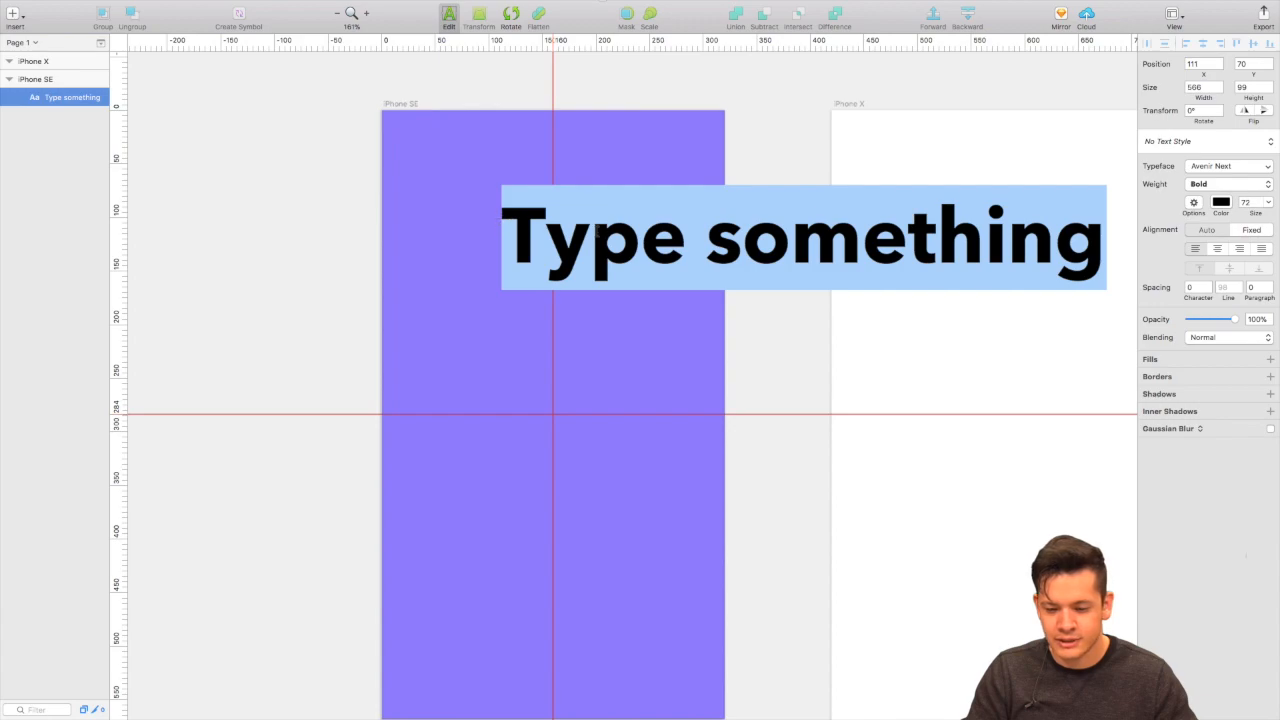
Set the title's font size to 48 and scroll the typeface list down to Helvetica.
click(1269, 203)
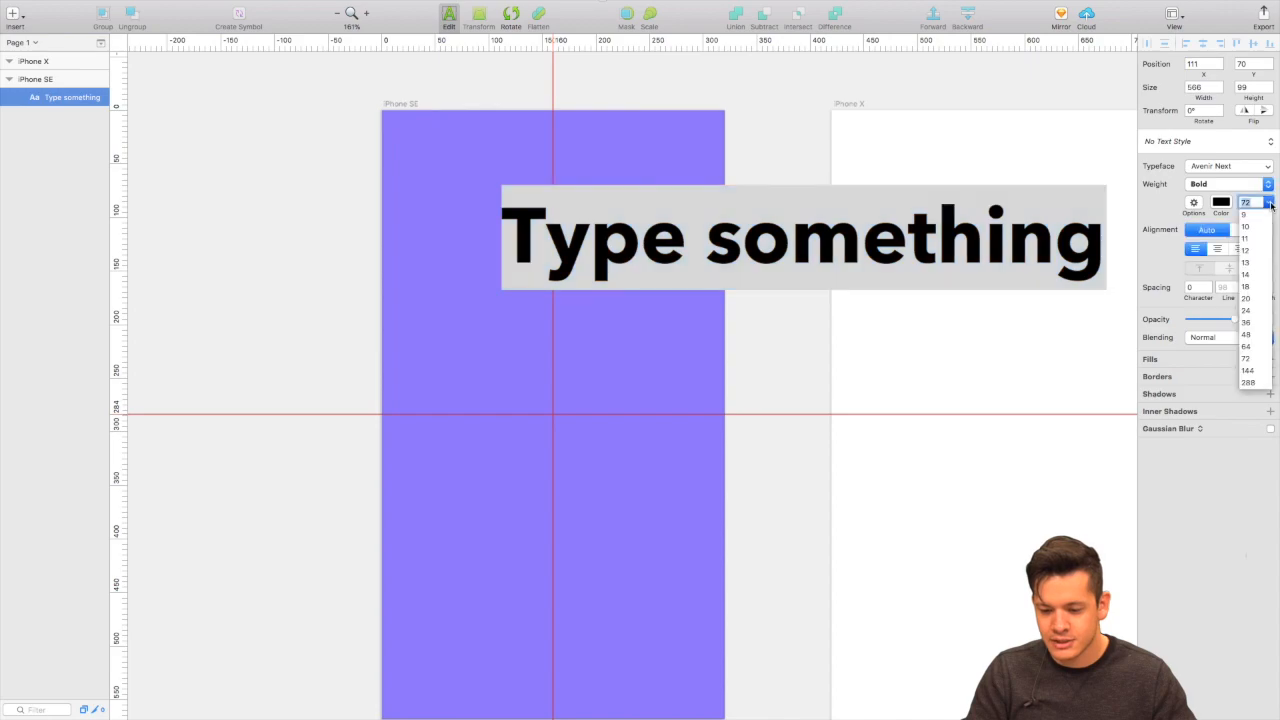
click(1247, 341)
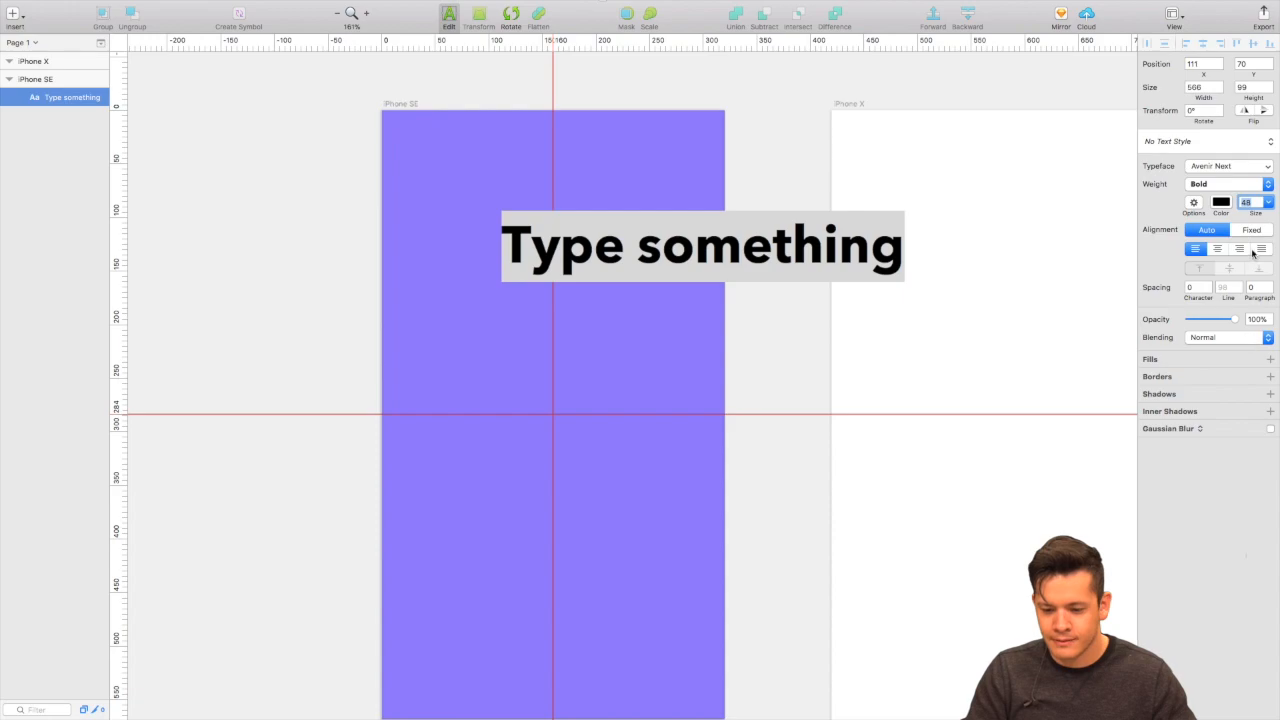
click(1224, 168)
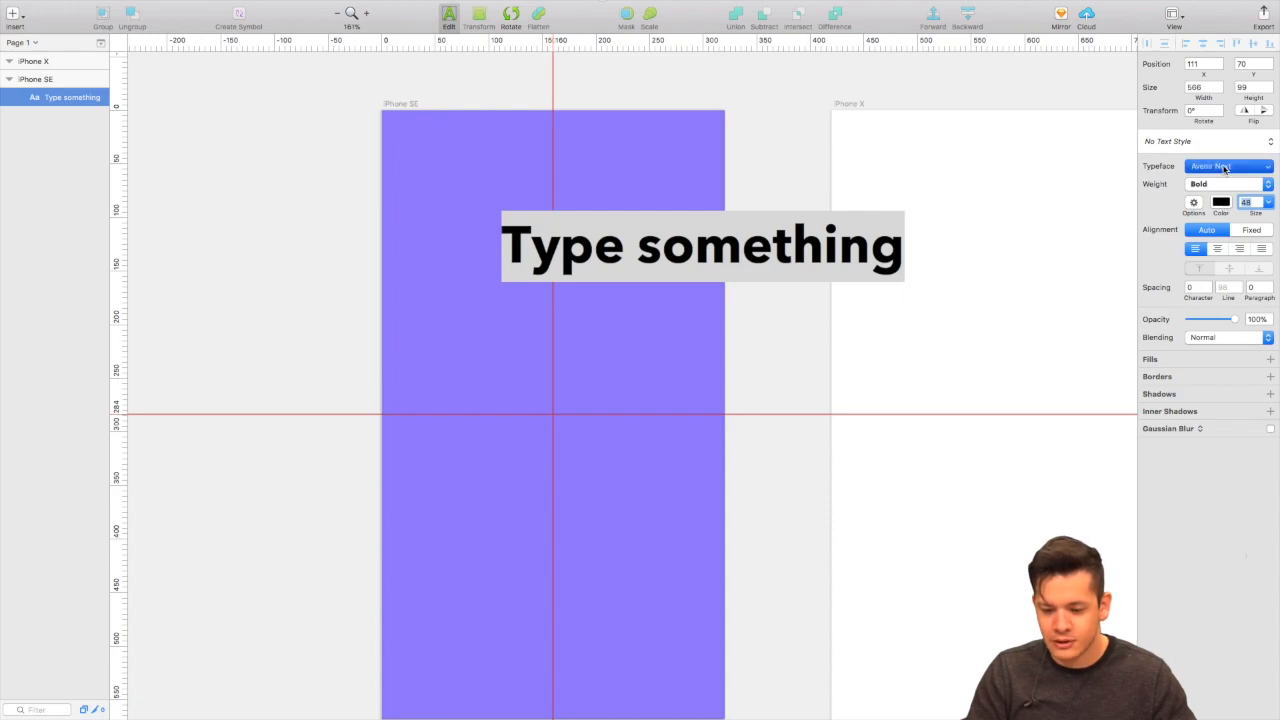
scroll(1197, 249, down, 10)
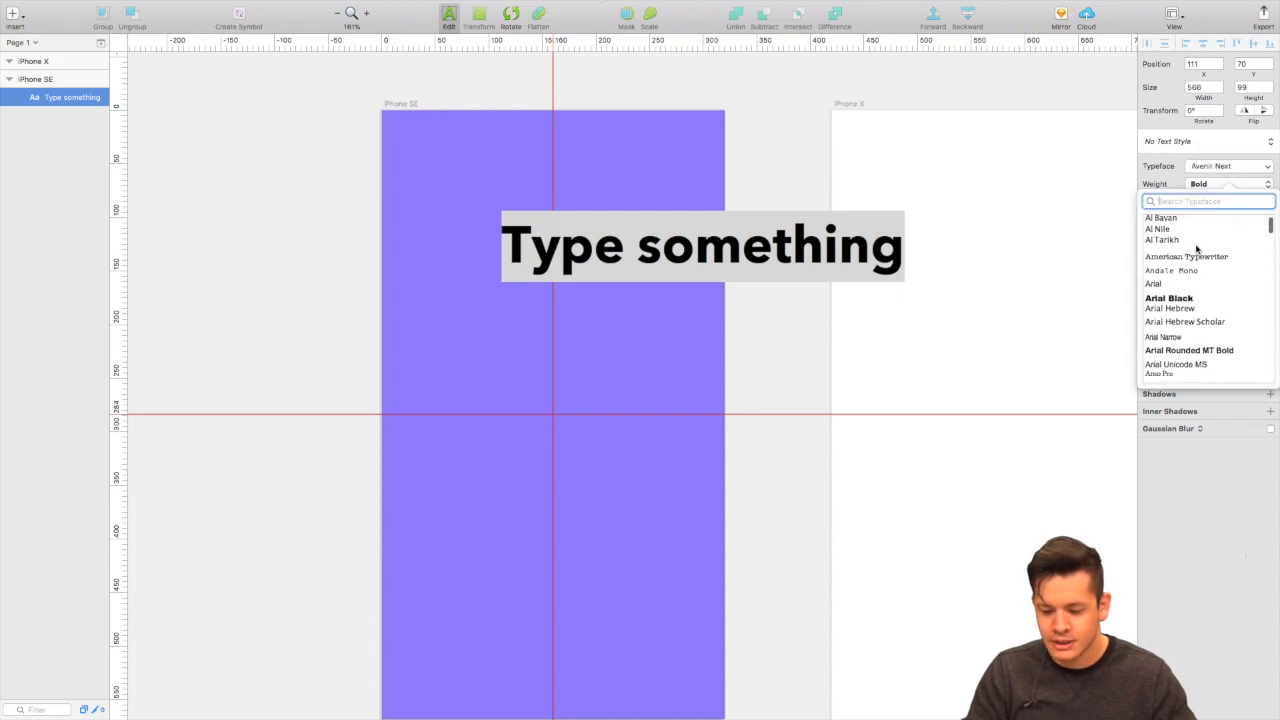
scroll(1197, 249, down, 3)
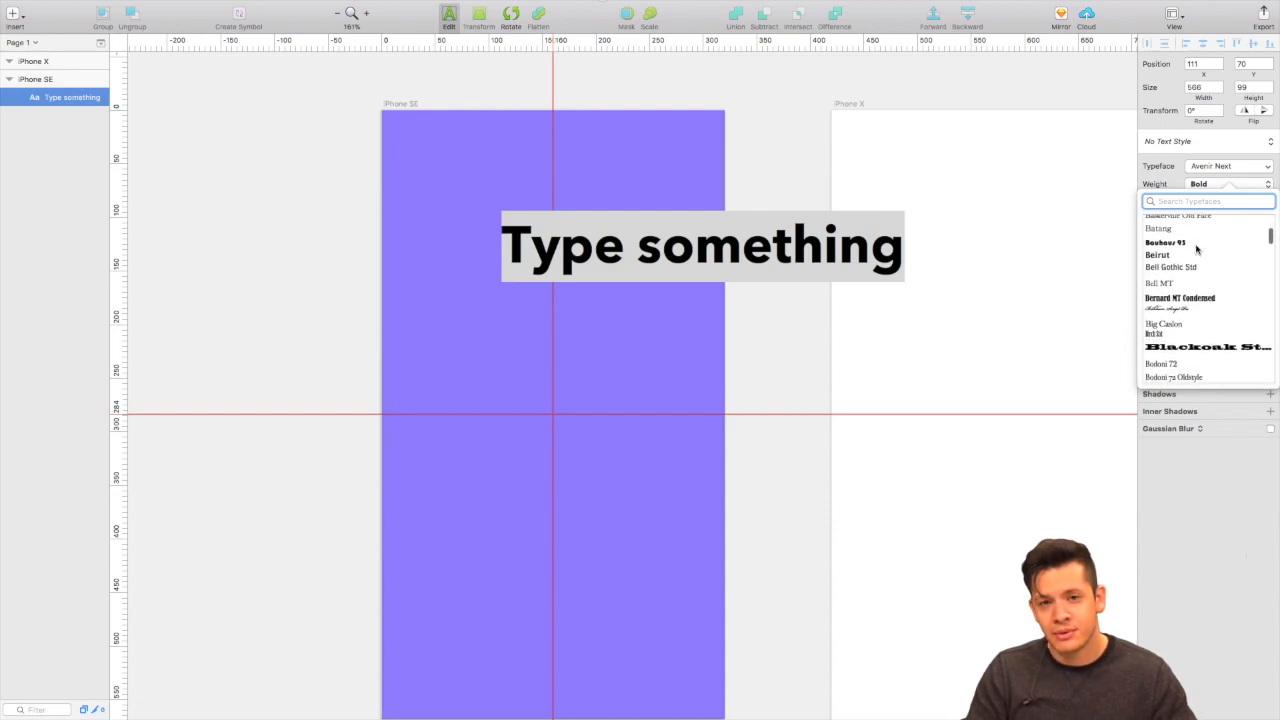
scroll(1197, 249, down, 10)
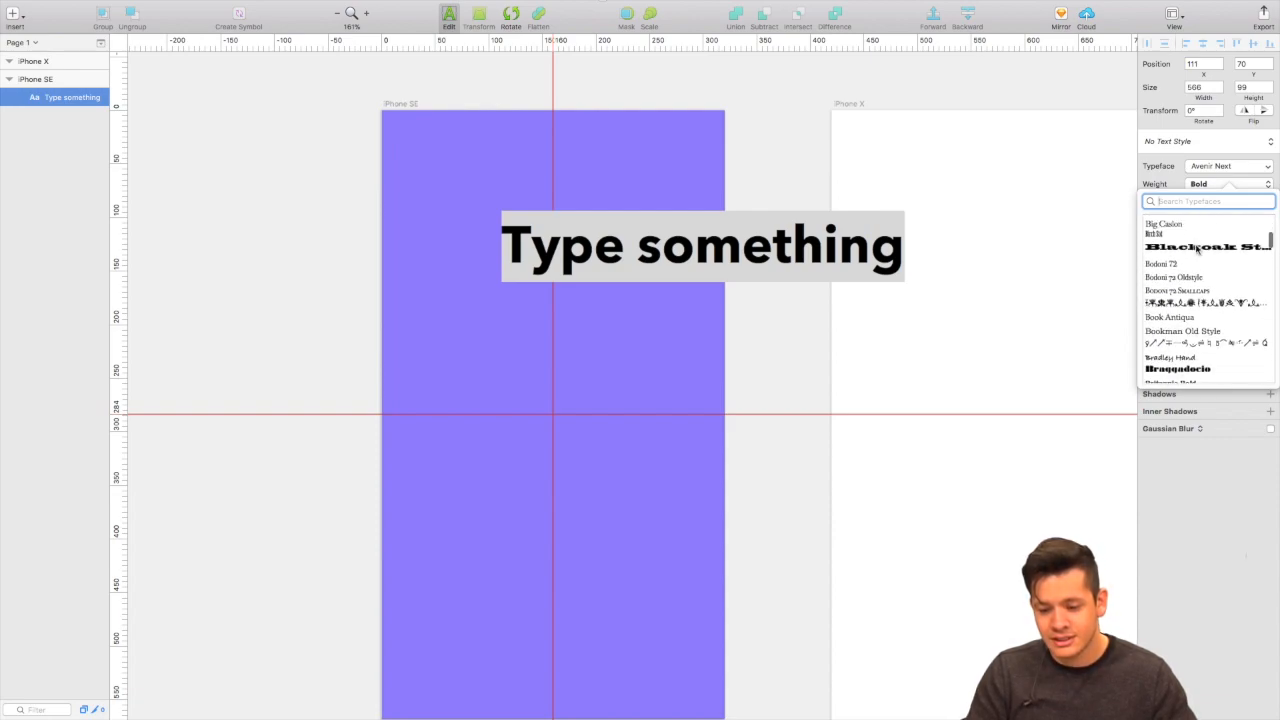
scroll(1197, 249, down, 10)
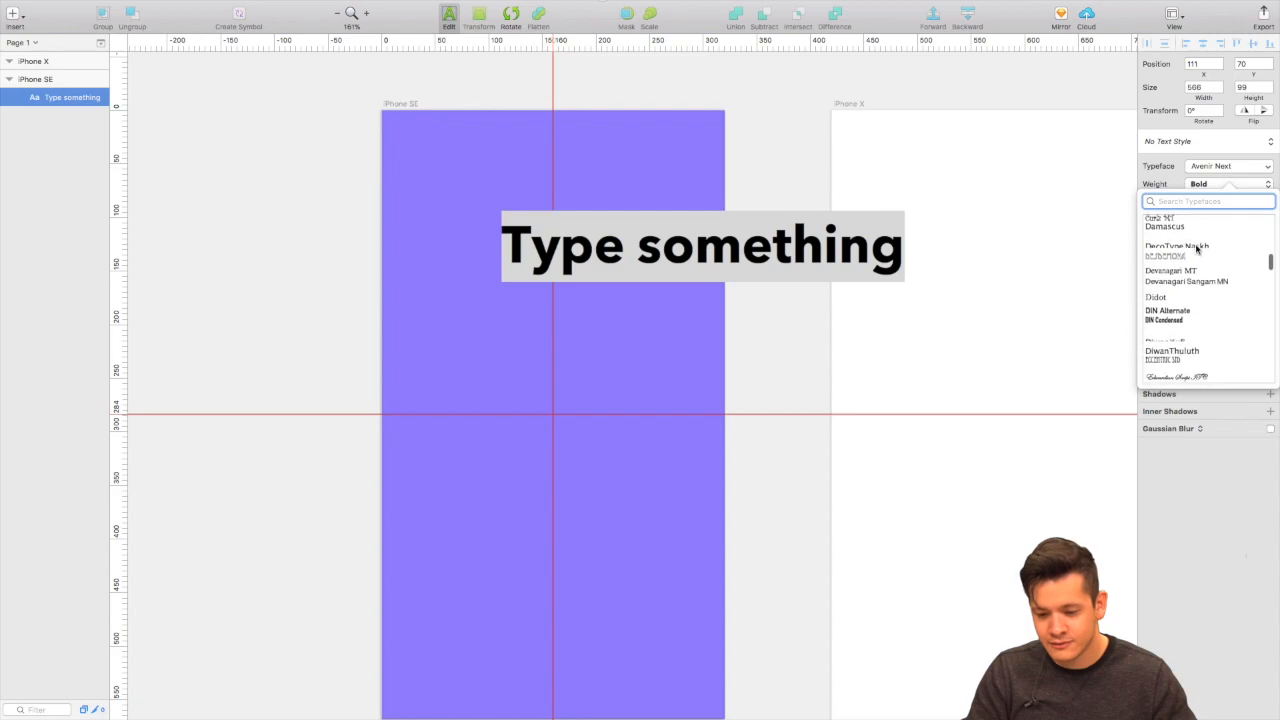
scroll(1197, 249, down, 8)
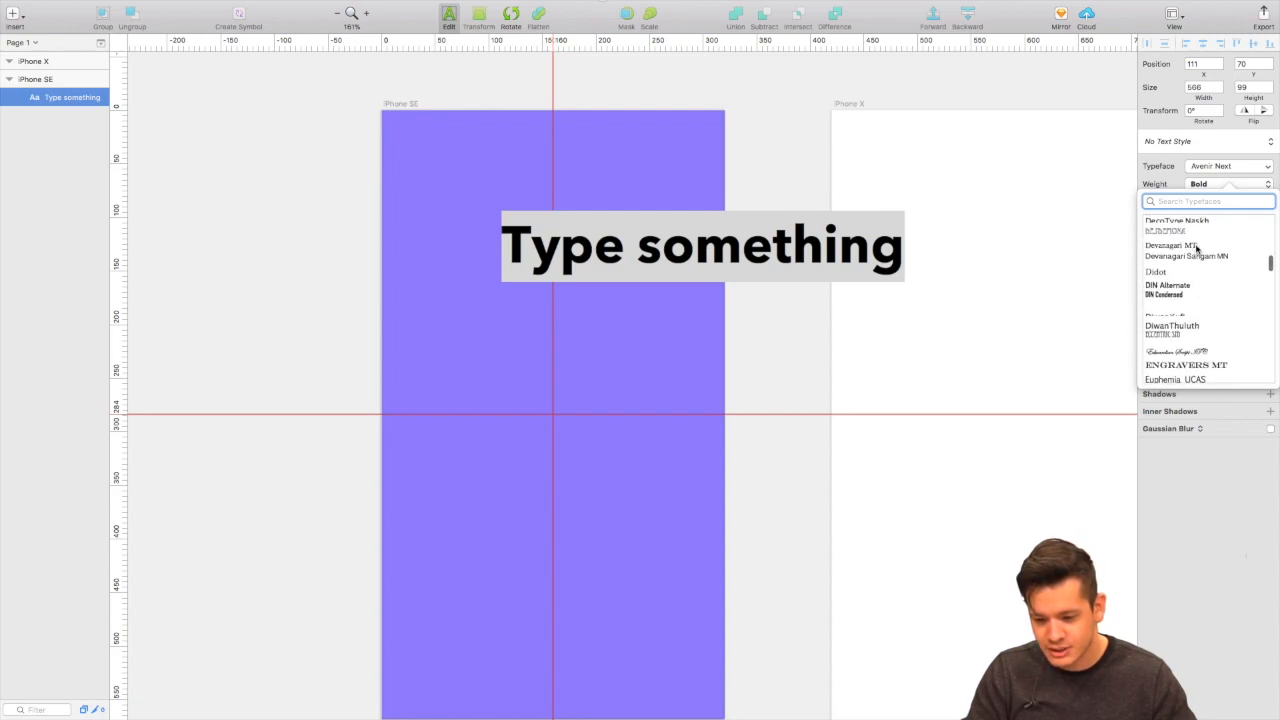
scroll(1197, 249, down, 4)
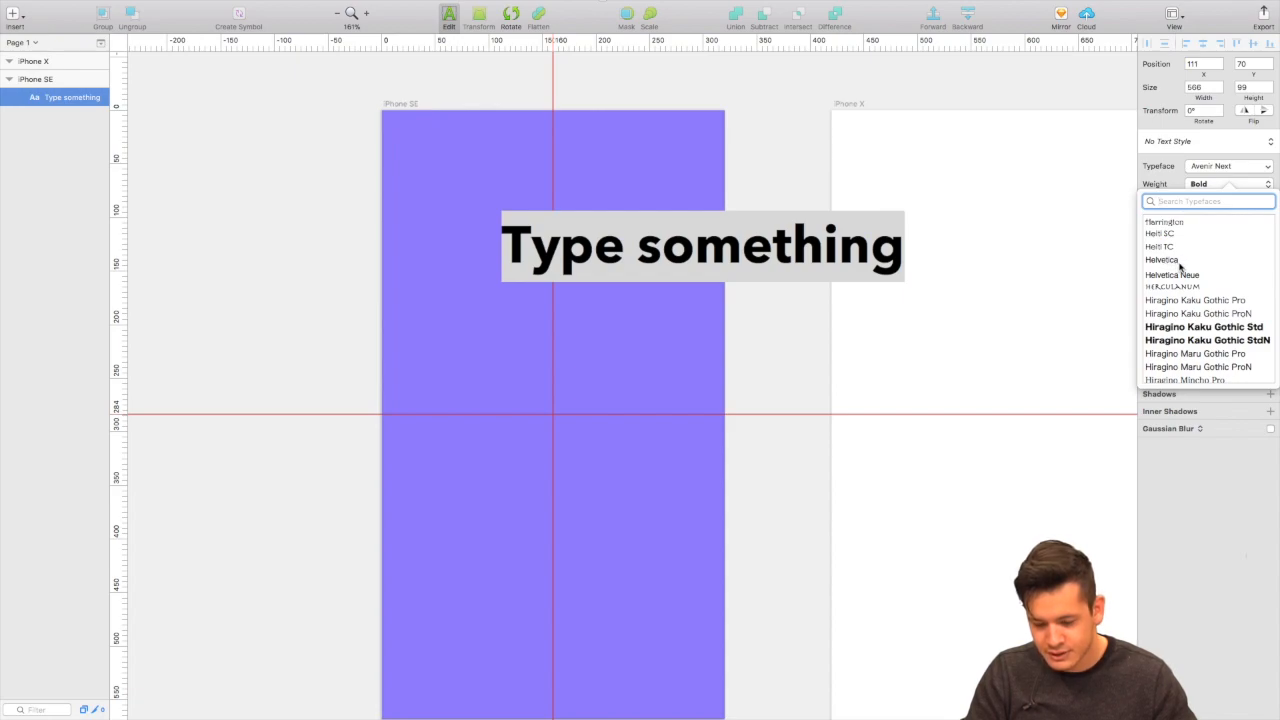
Switch the typeface to Helvetica in the Regular weight.
click(1170, 260)
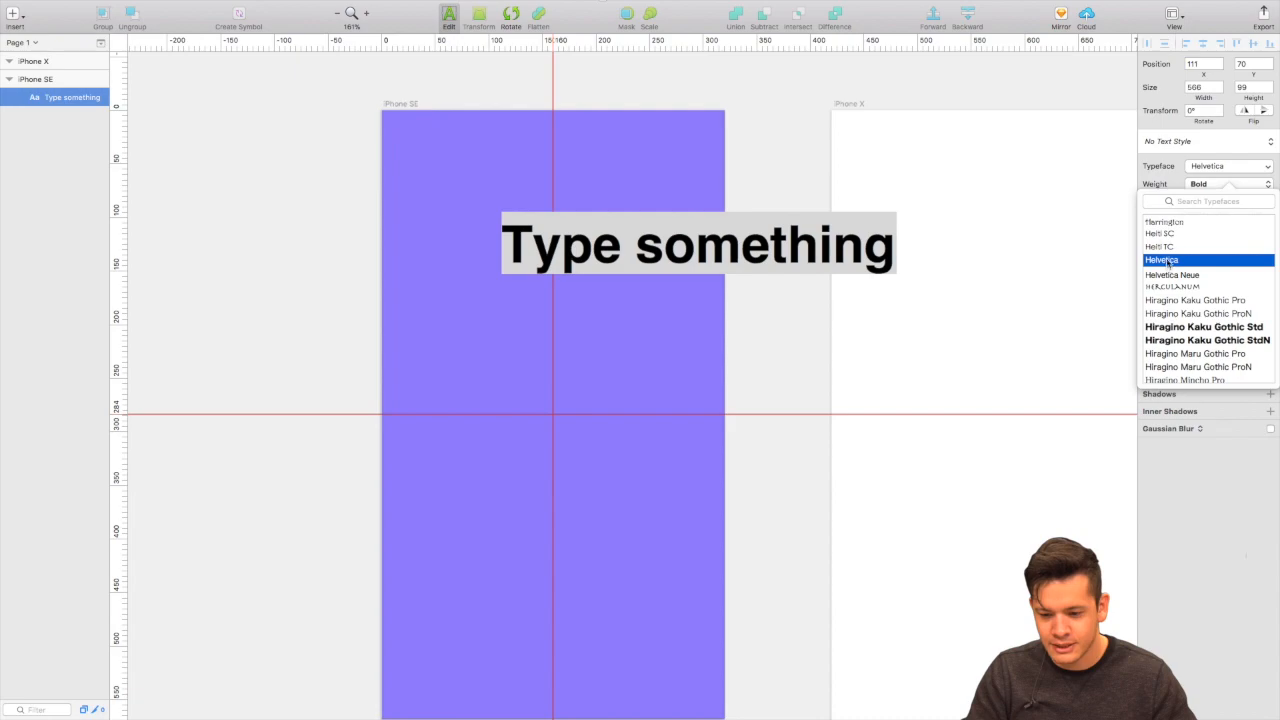
click(1189, 185)
click(1190, 185)
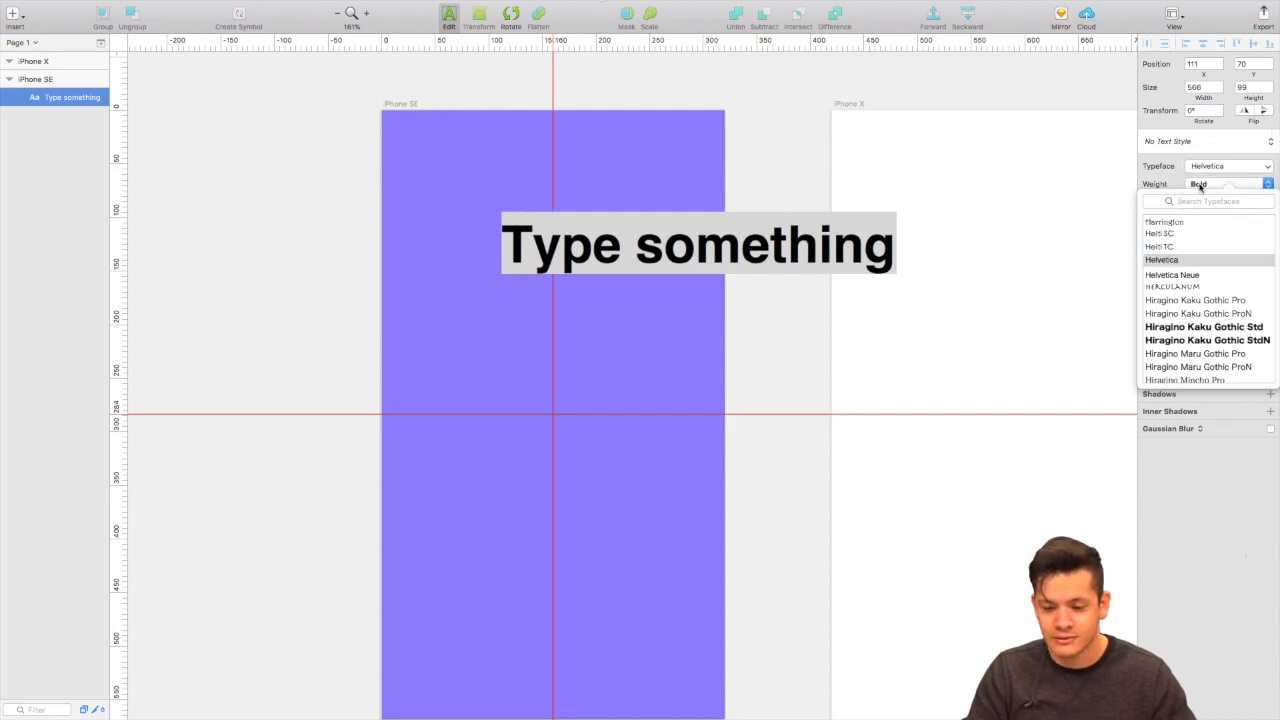
click(1200, 186)
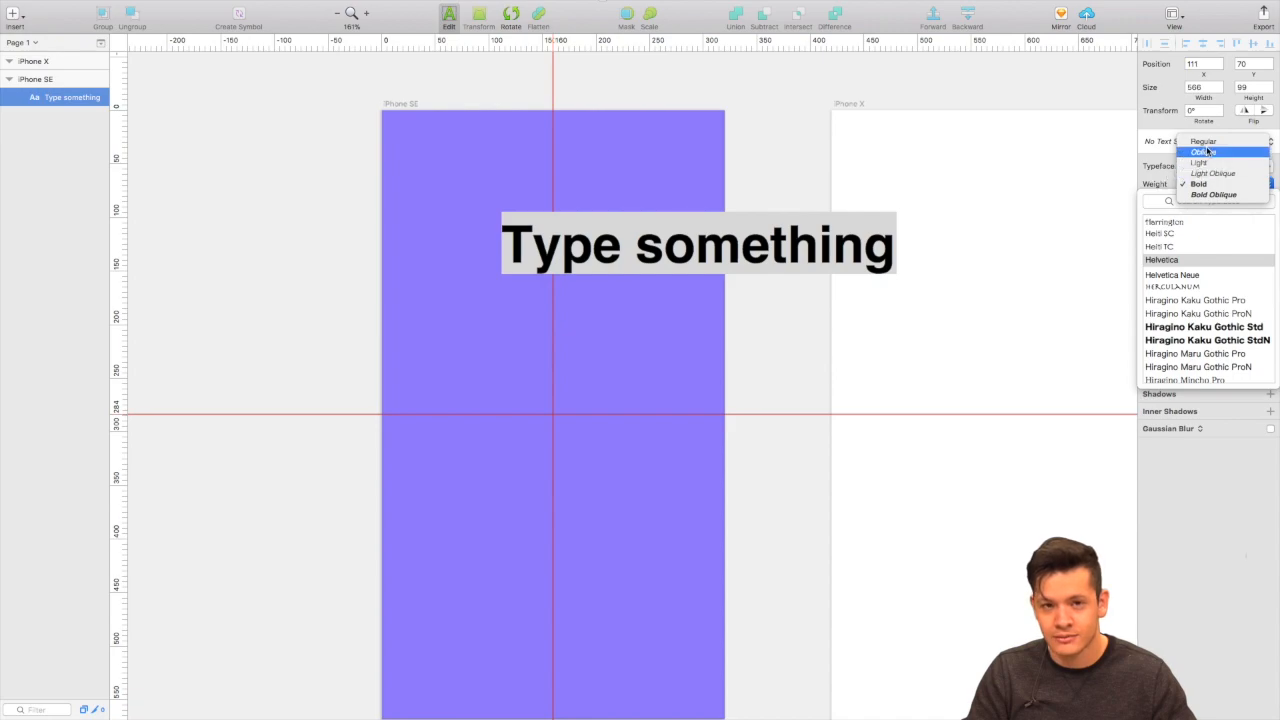
click(1206, 143)
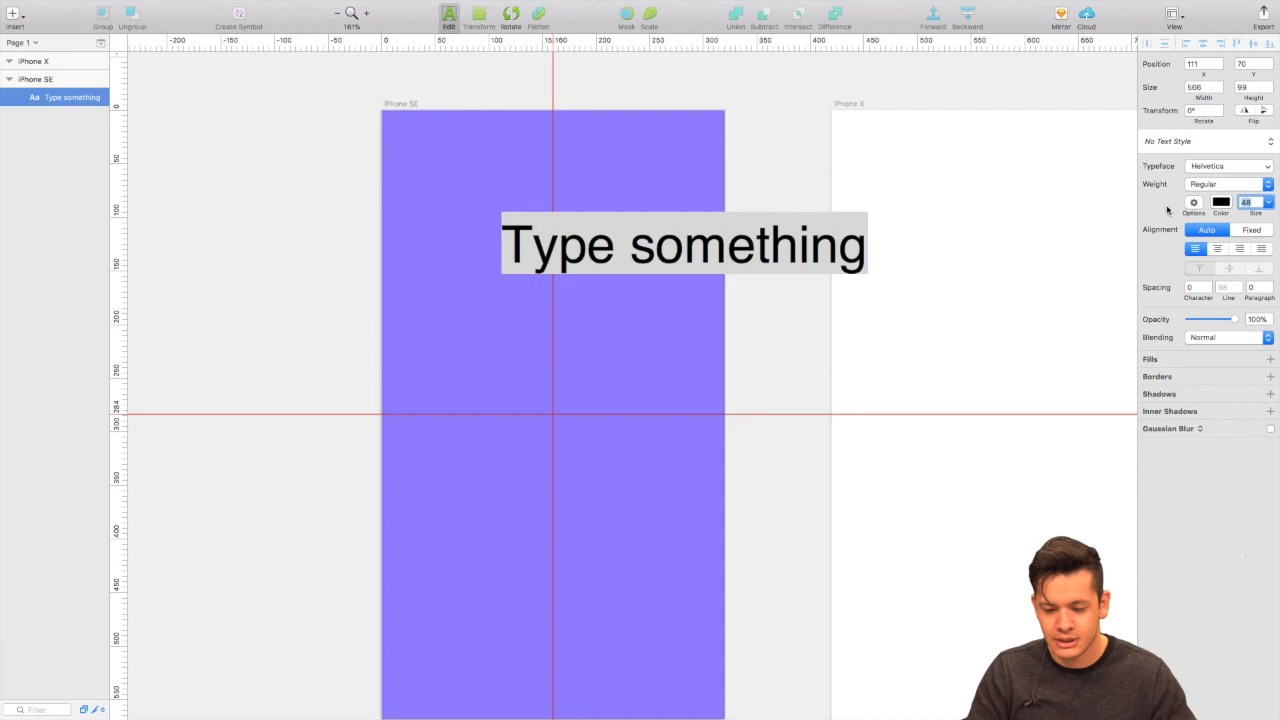
Finish editing the text layer and move it toward the artboard's left edge.
key(Return)
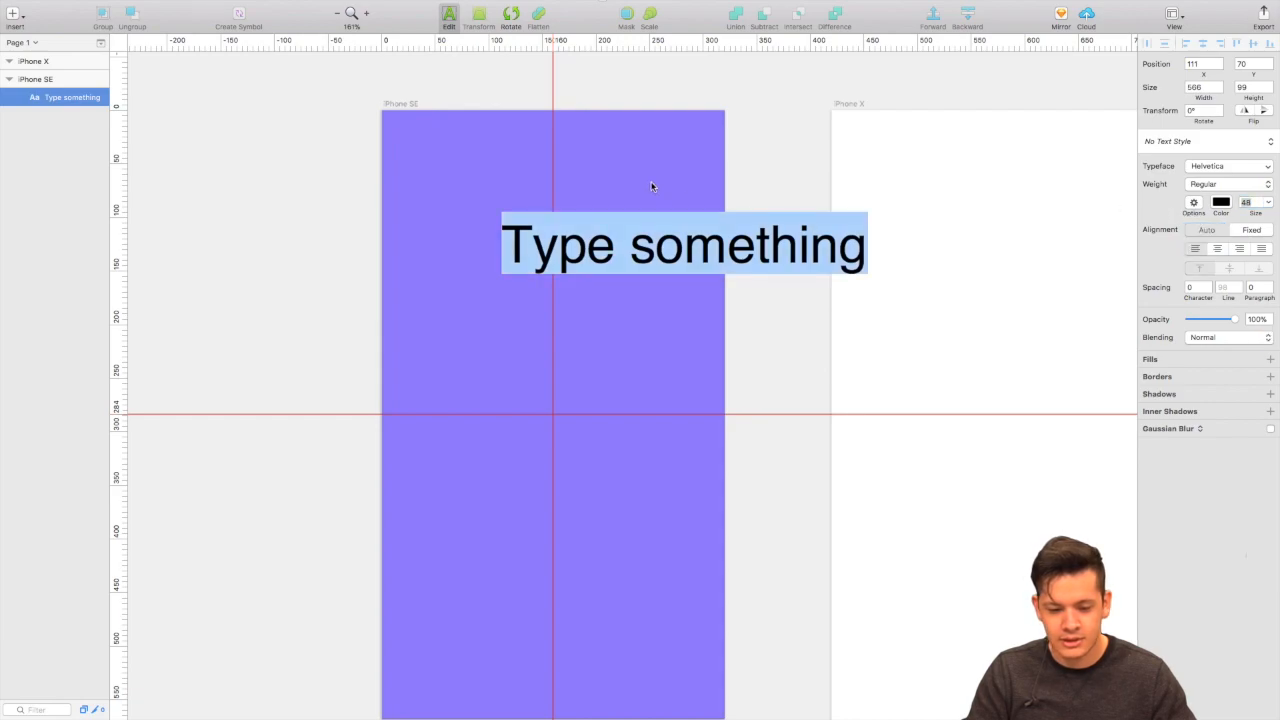
key(Escape)
drag(603, 250, 470, 252)
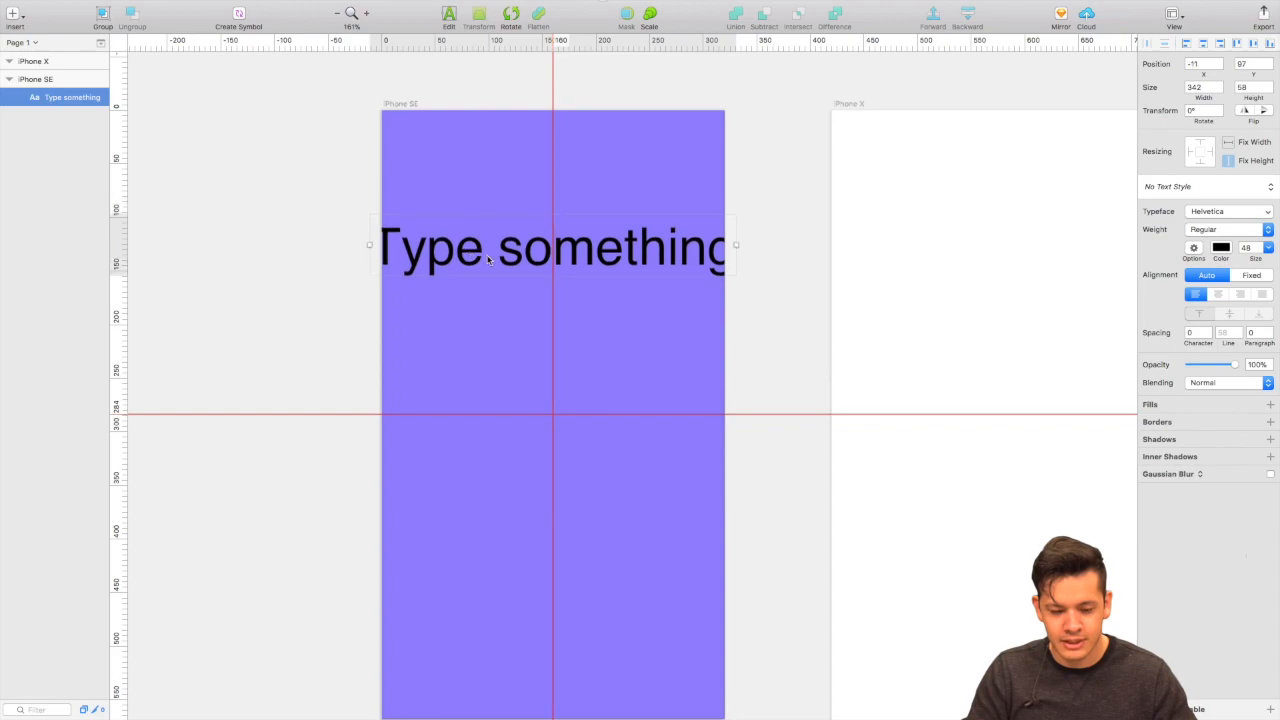
Replace 'Type something' with 'Crazy App' and center the title on the vertical guide.
double_click(525, 266)
drag(401, 248, 761, 268)
key(BackSpace)
key(BackSpace)
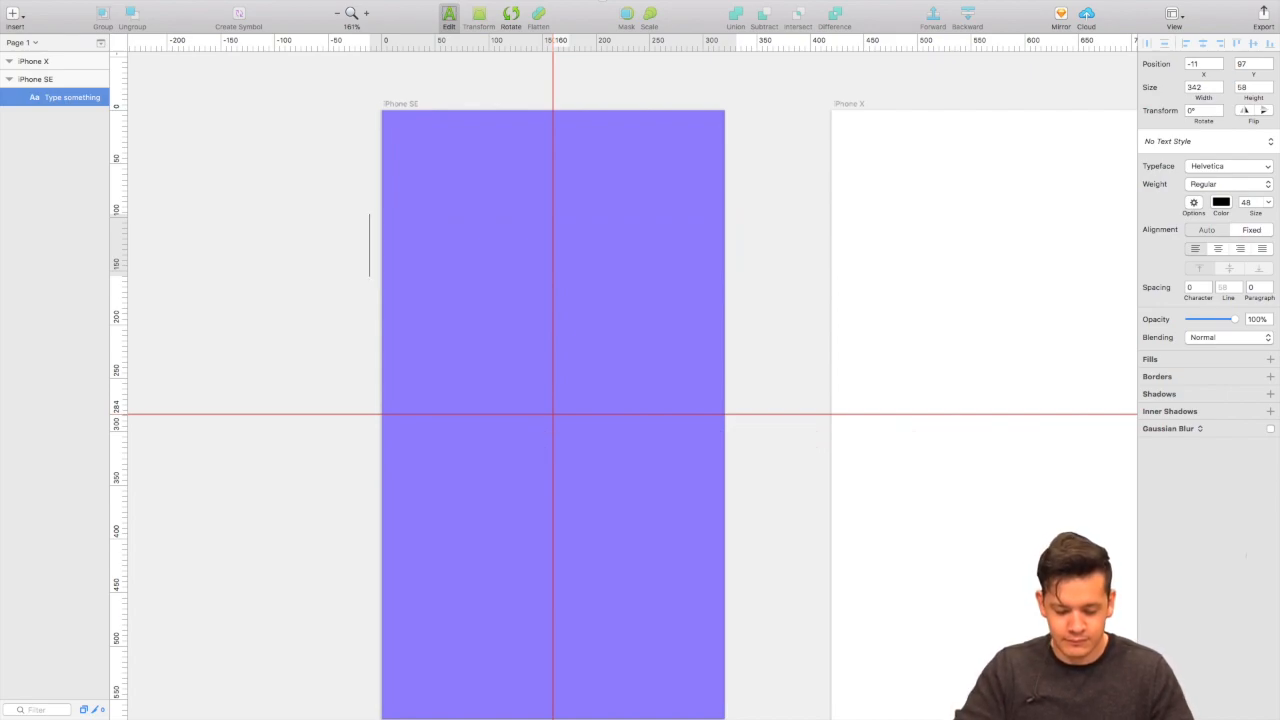
text(Craxz)
key(BackSpace)
key(BackSpace)
text(zy App)
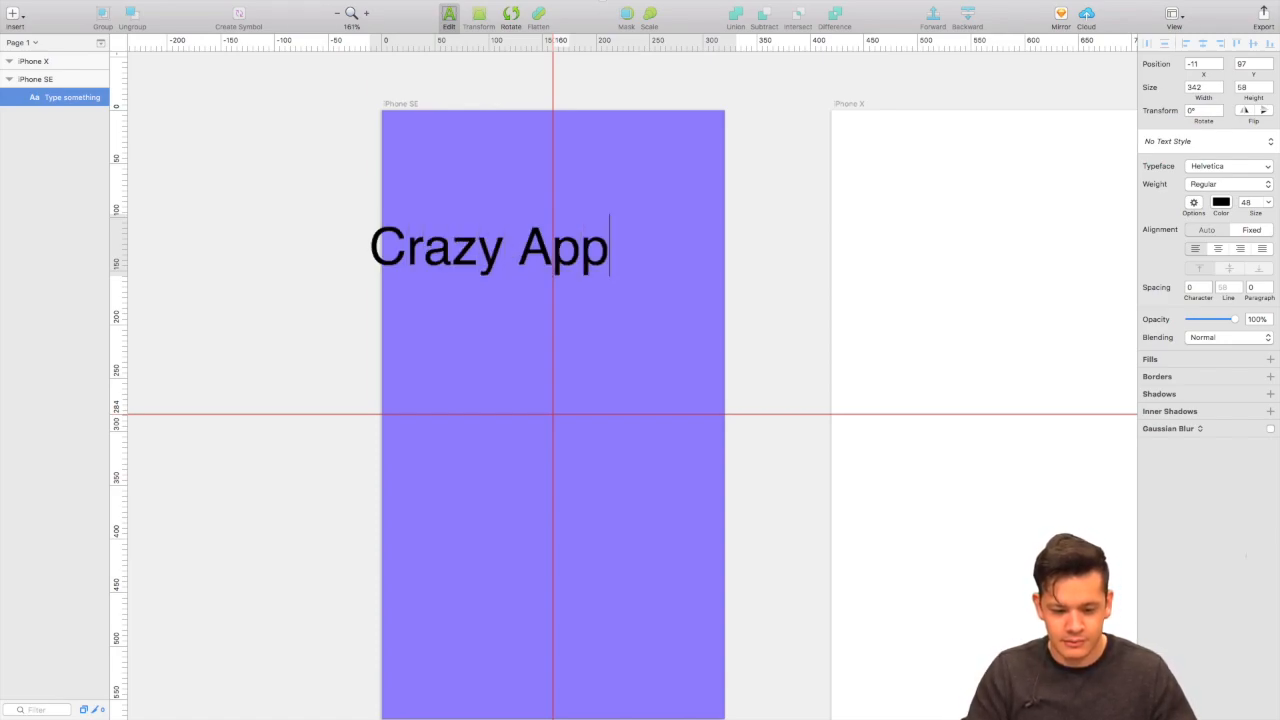
click(659, 189)
mouse_move(539, 251)
mouse_down()
mouse_move(621, 250)
mouse_move(637, 267)
mouse_up()
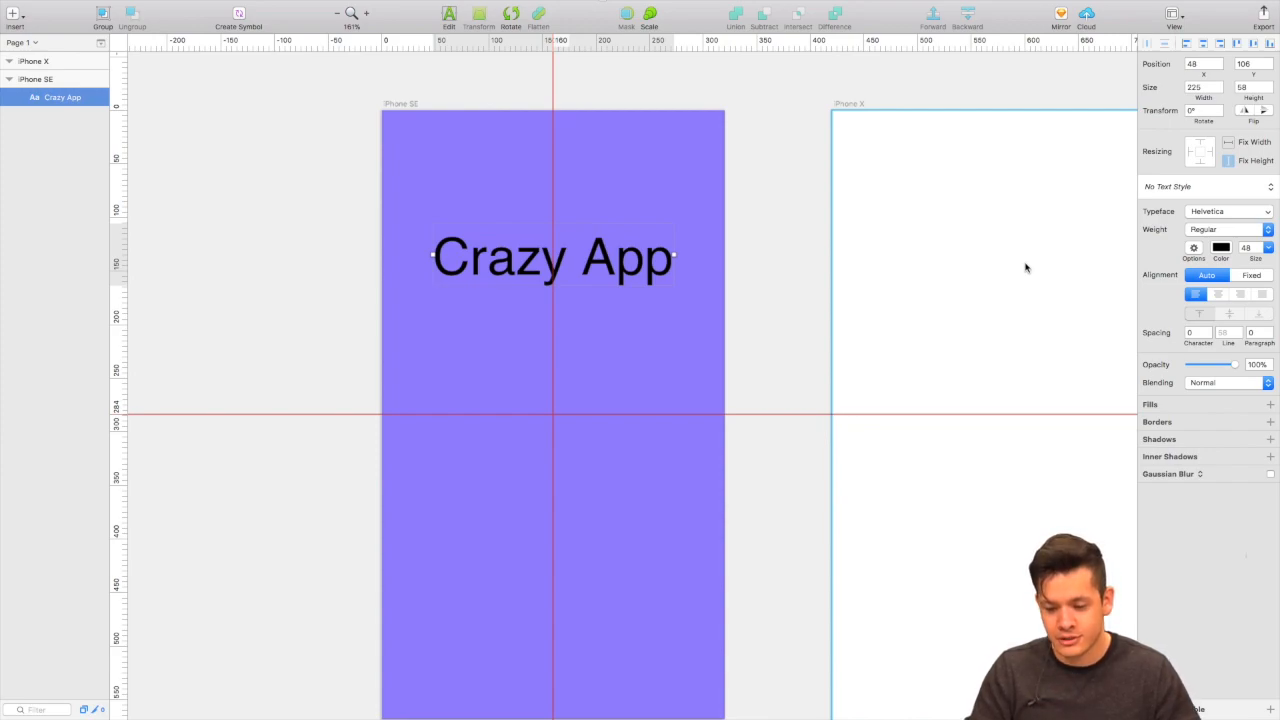
Change the Crazy App title's text colour from black to white (FFFFFF).
click(1221, 250)
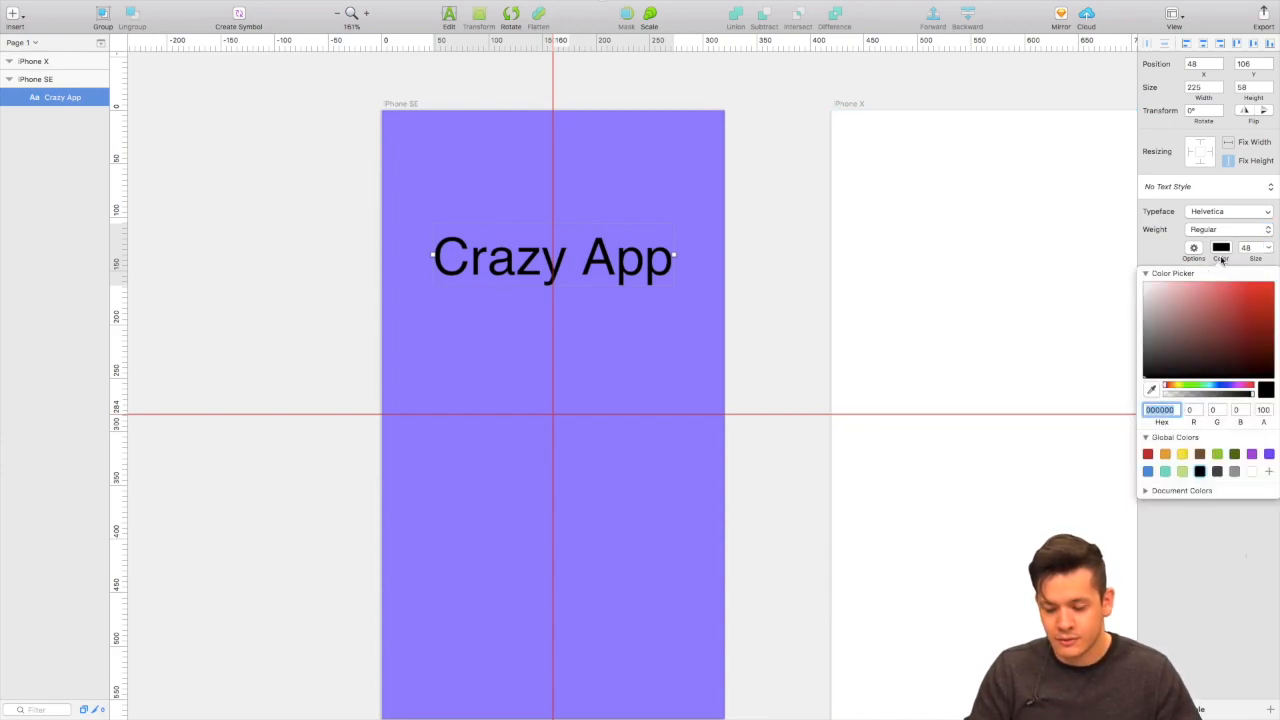
drag(1192, 300, 1145, 284)
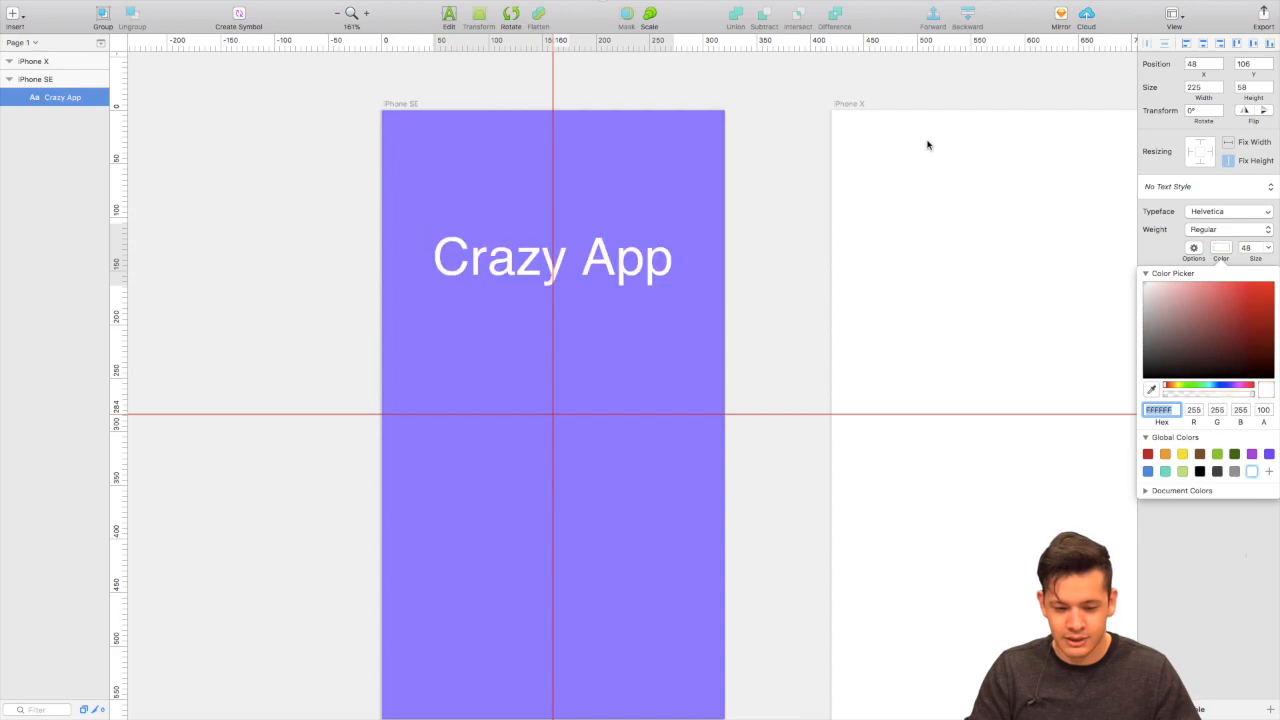
click(543, 175)
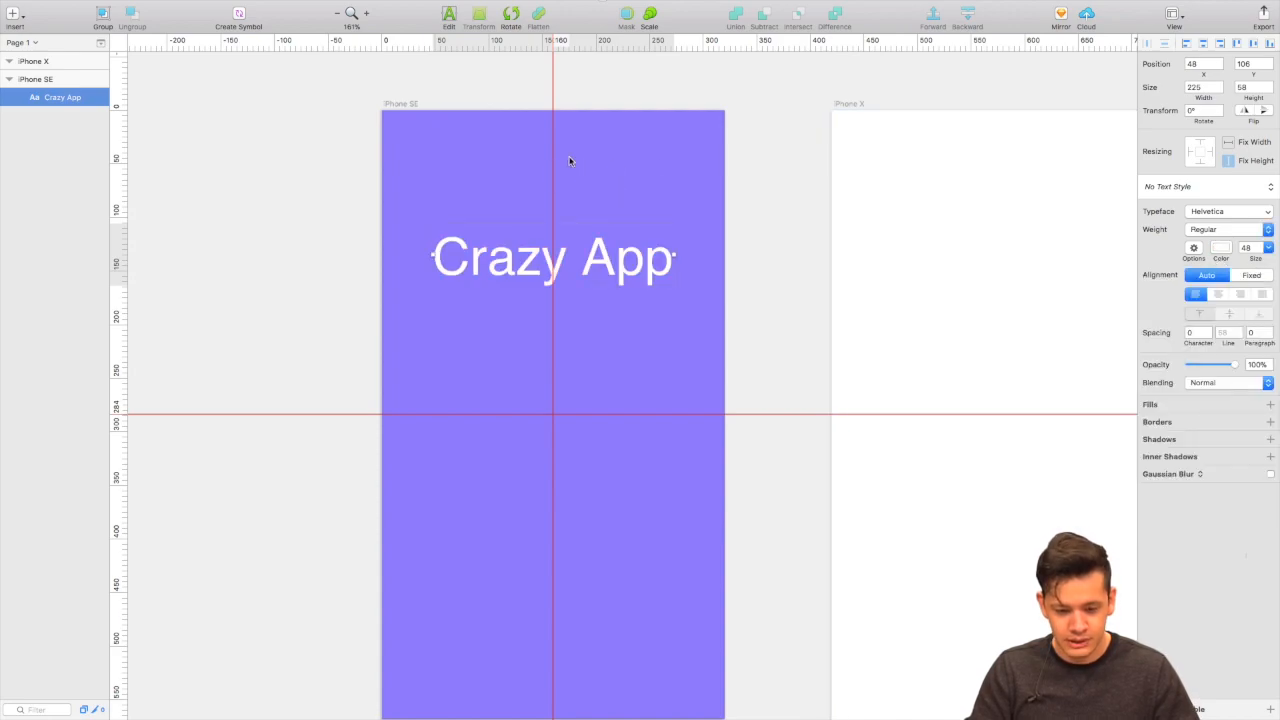
scroll(569, 161, down, 3)
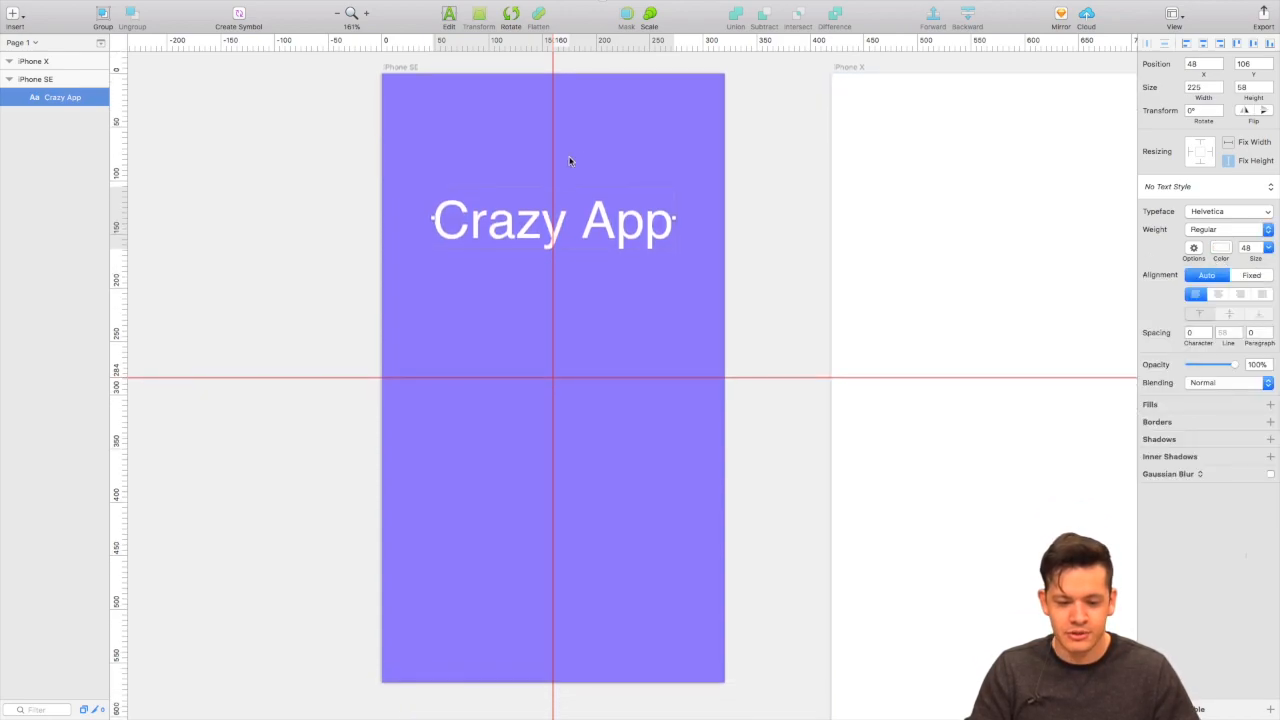
scroll(569, 161, left, 1)
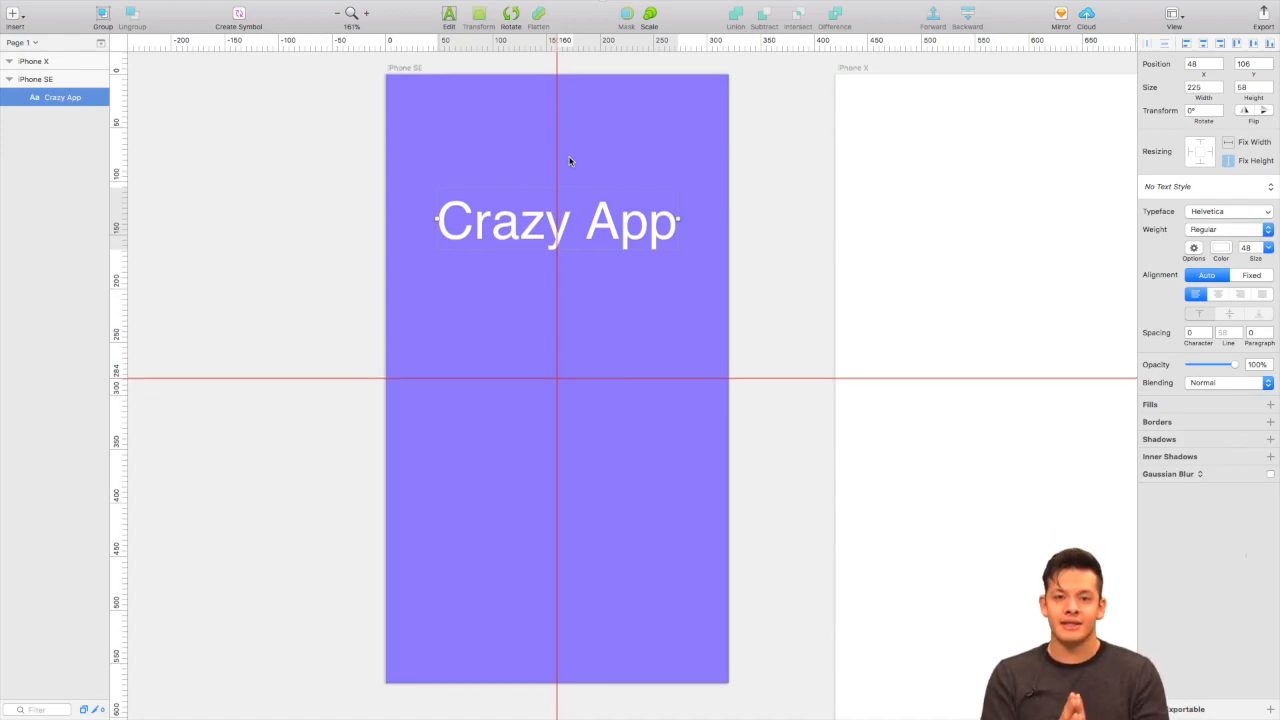